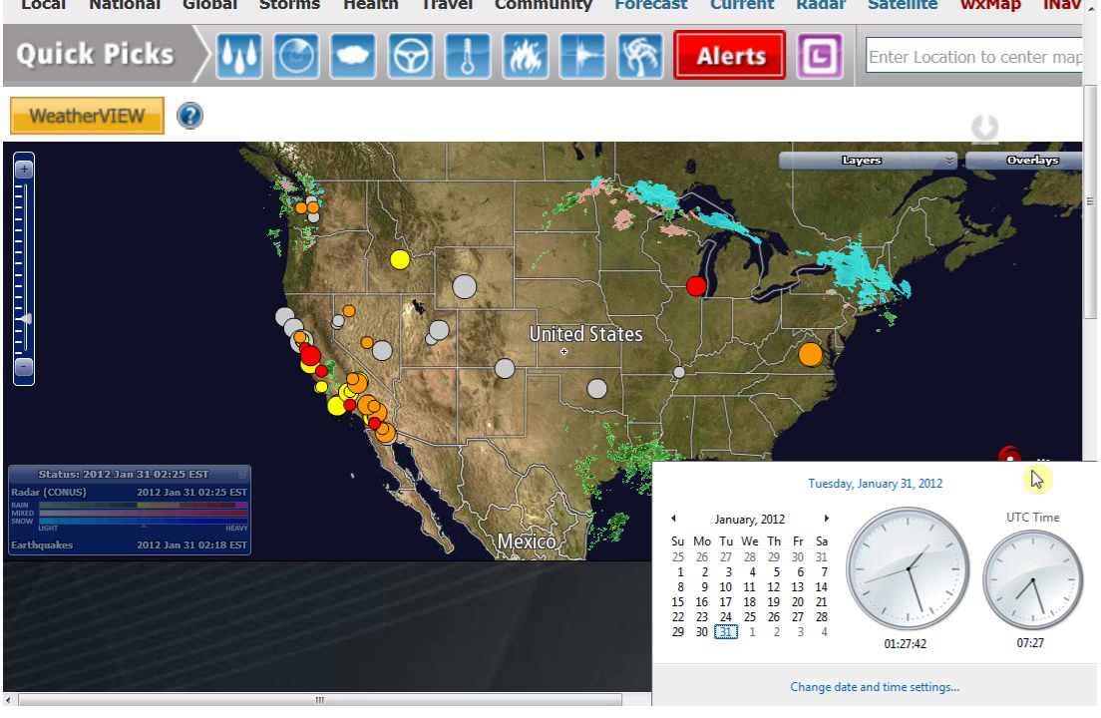
- Dismiss the clock popup, check the earthquake markers on the weather map, and switch to the Sondrestrom radar document to browse it
click(957, 346)
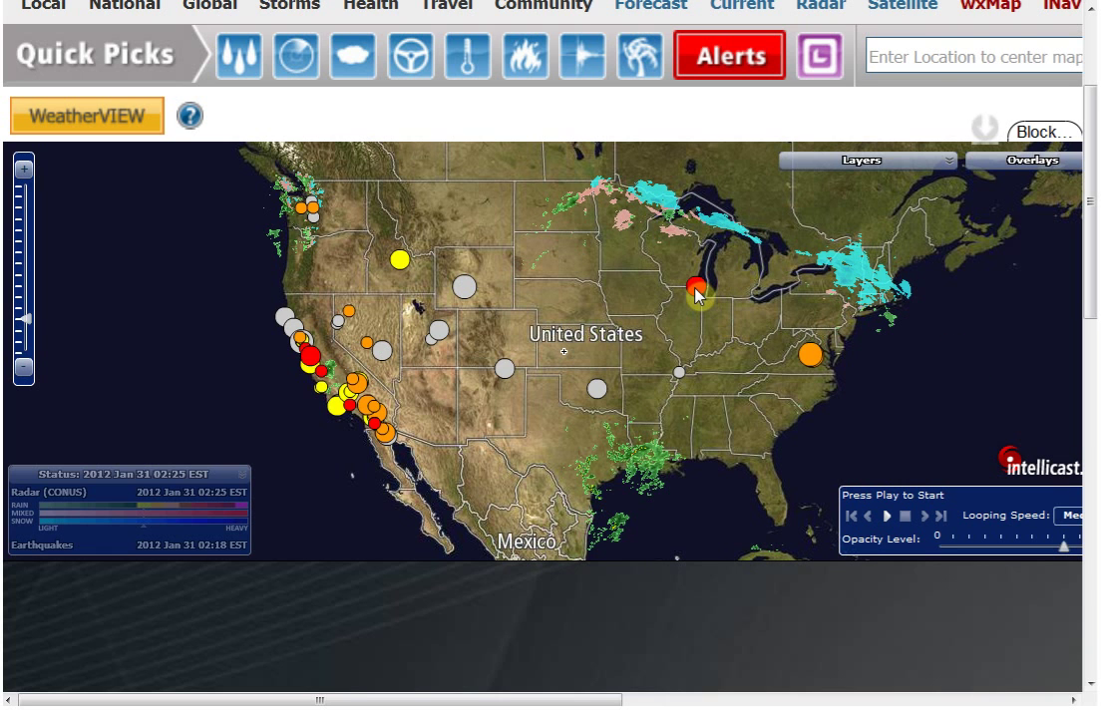
mouse_move(697, 292)
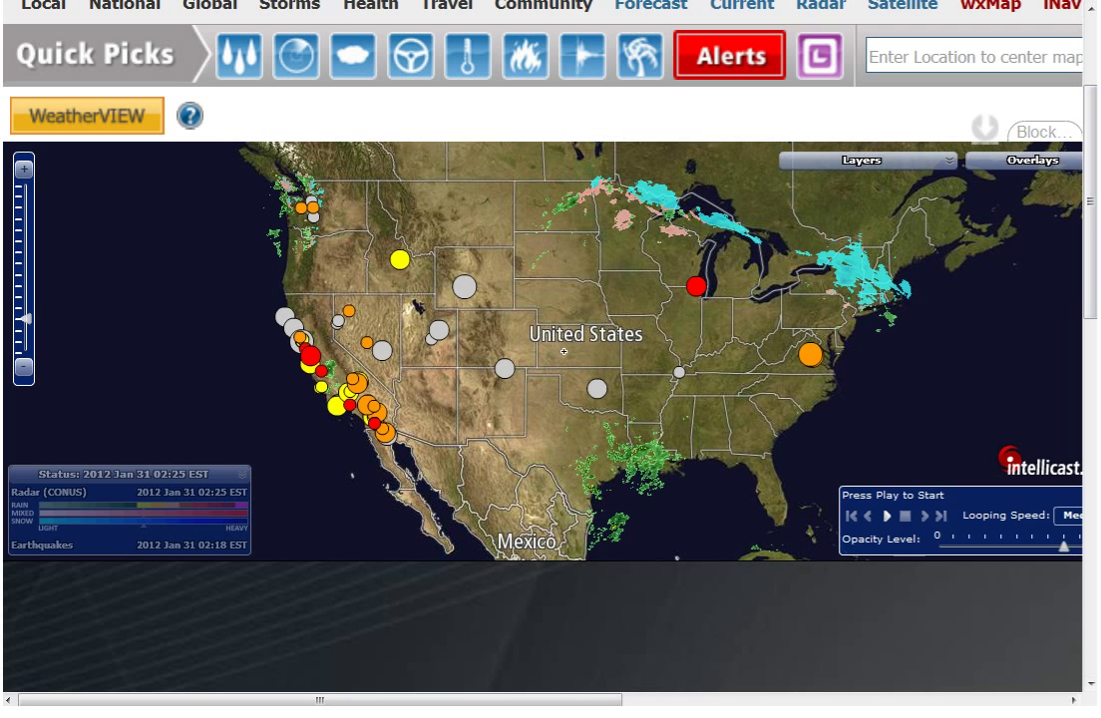
key(alt+Tab)
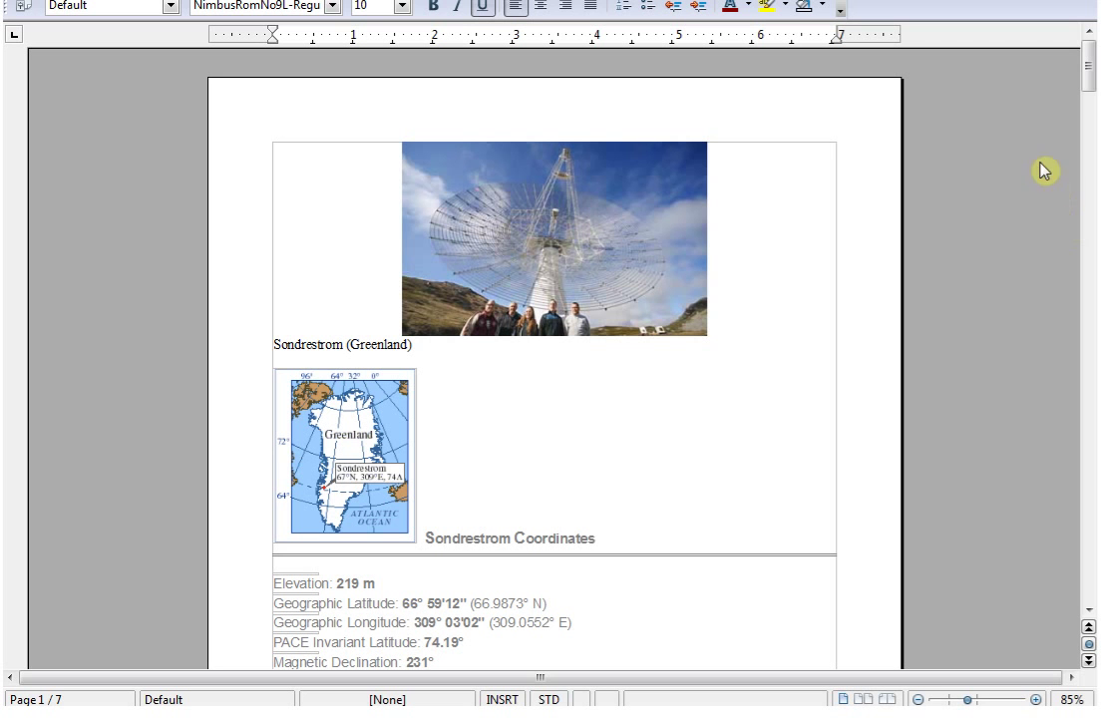
drag(1089, 68, 1091, 367)
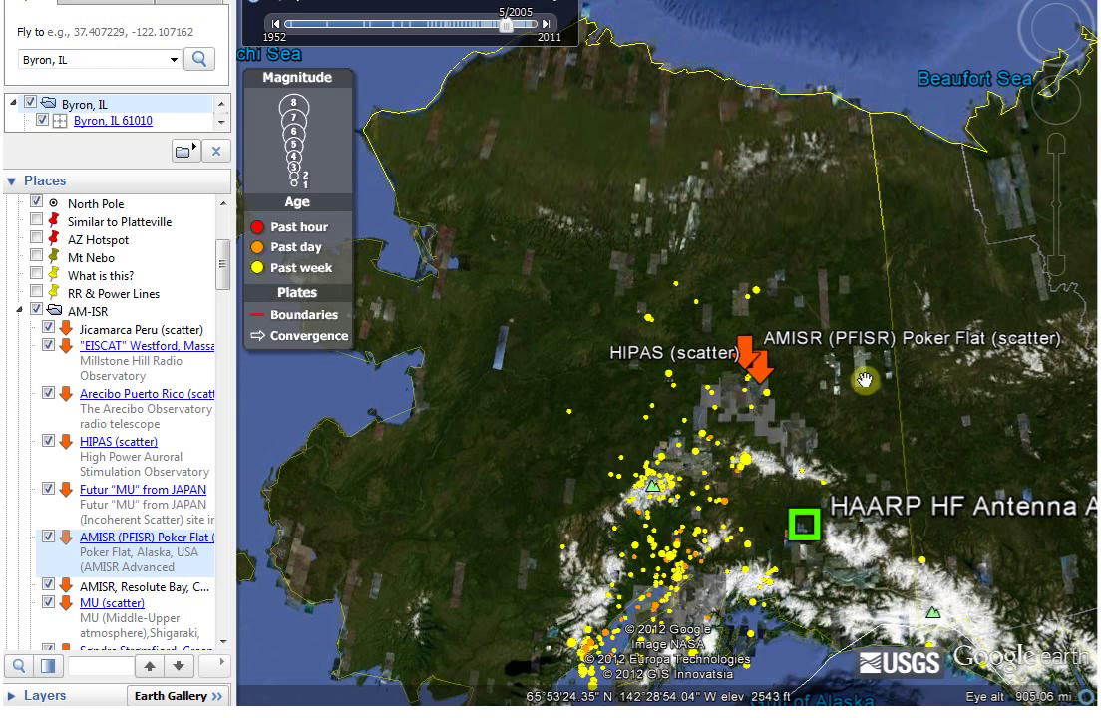
- Switch to Google Earth and examine the past week's earthquakes around the HIPAS and AMISR Poker Flat placemarks near Fairbanks, Alaska
drag(830, 428, 830, 417)
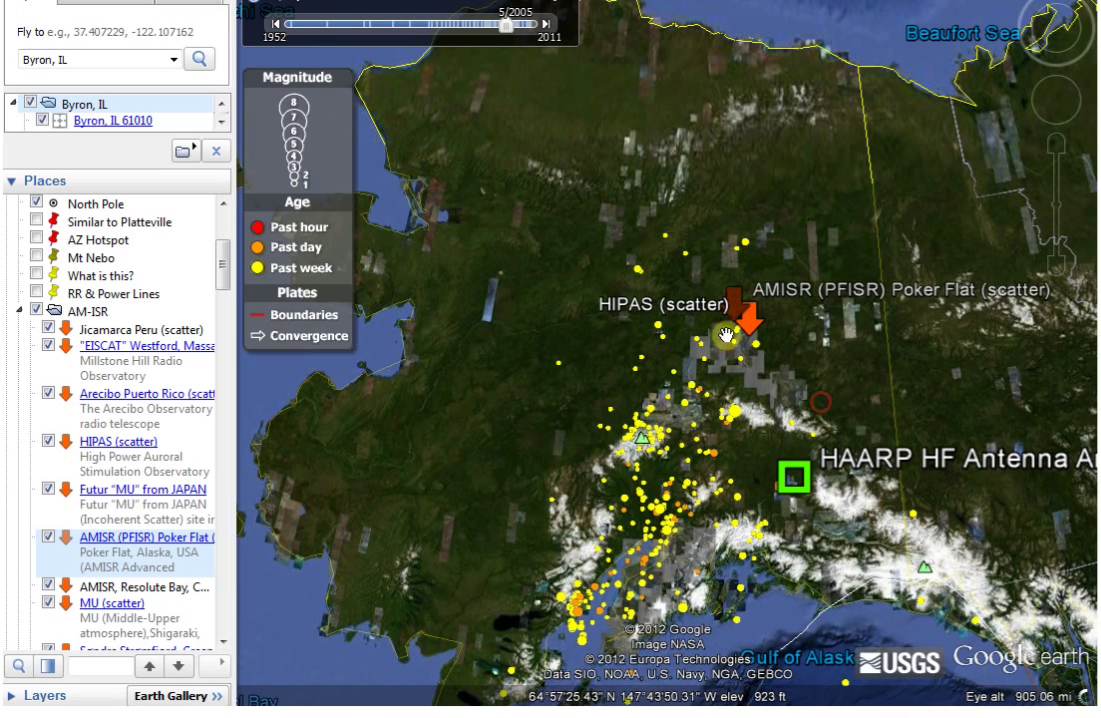
scroll(755, 367, up, 1)
scroll(754, 367, up, 5)
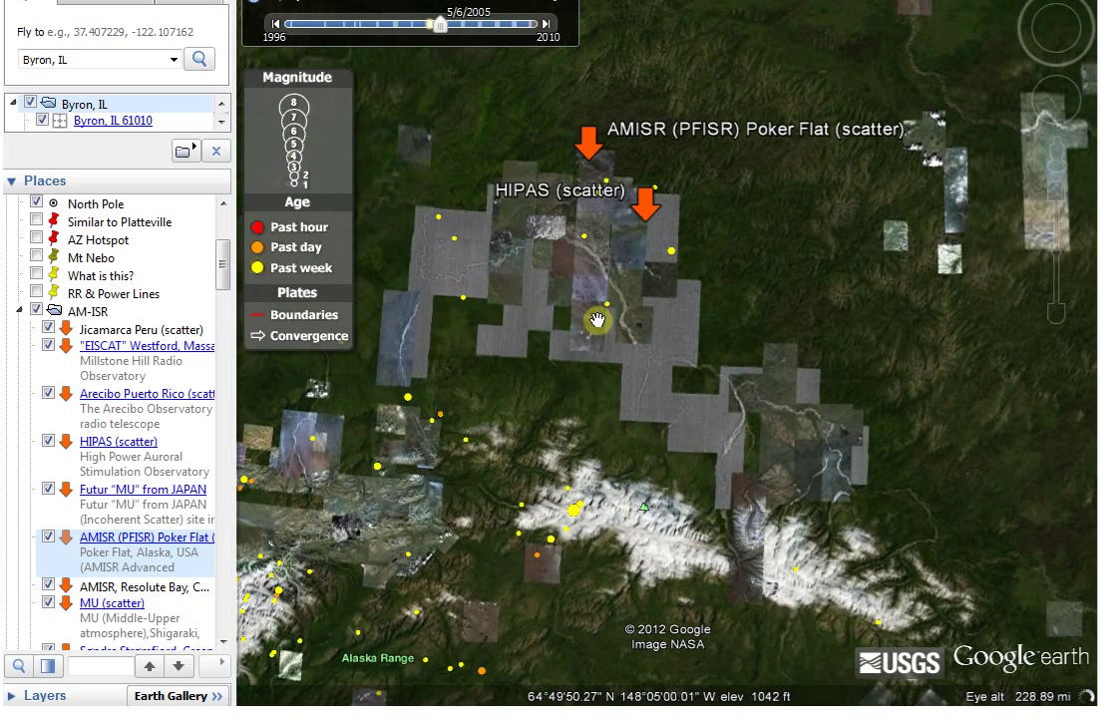
drag(589, 255, 626, 327)
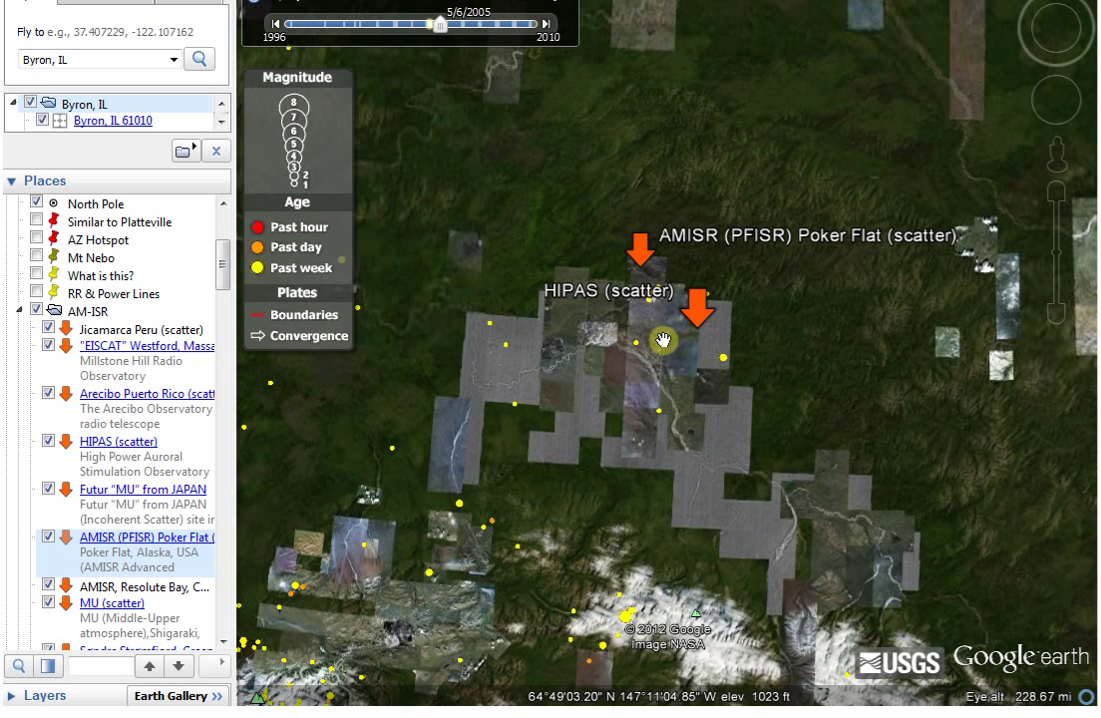
scroll(662, 340, up, 2)
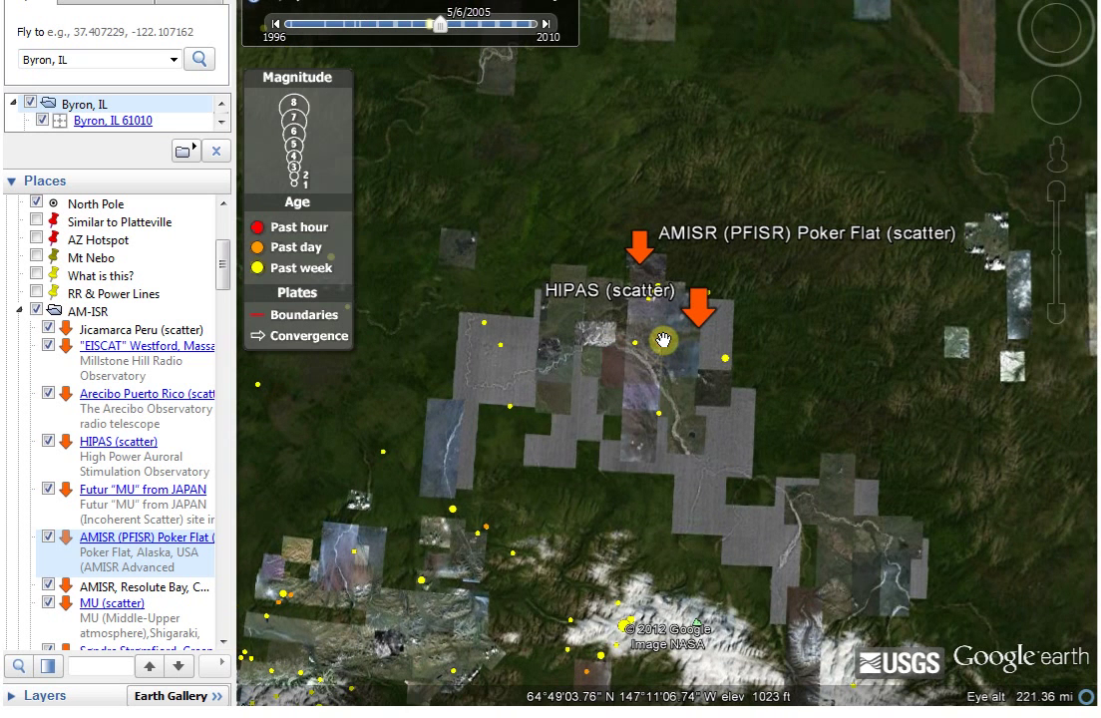
scroll(662, 340, up, 3)
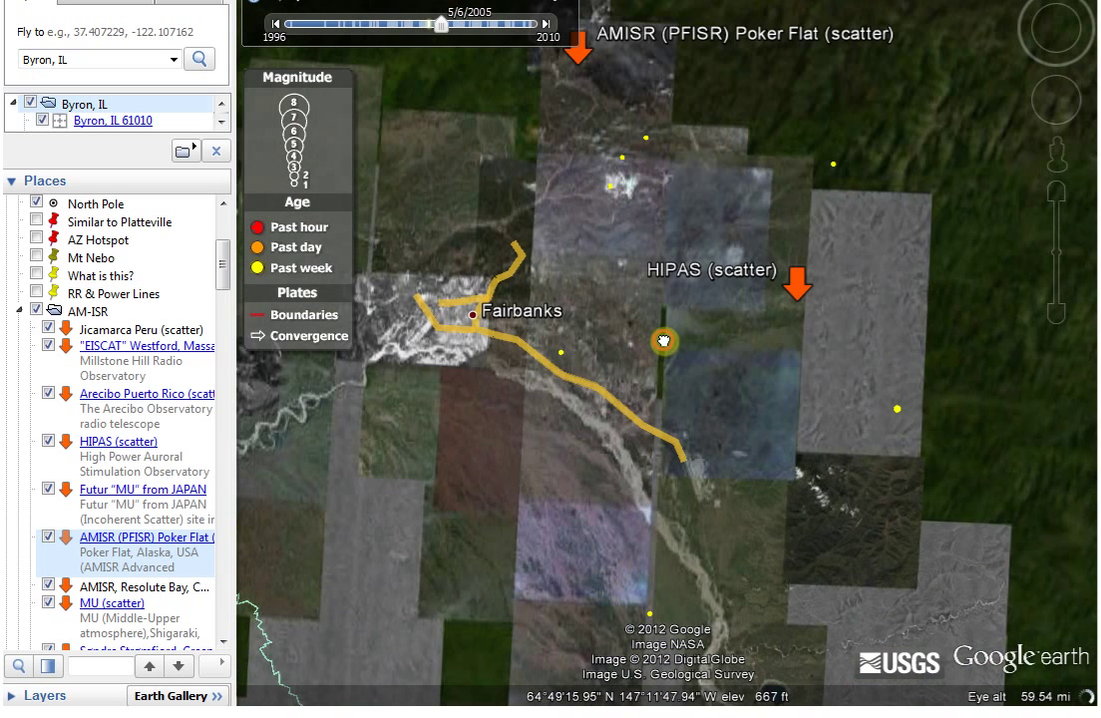
drag(575, 191, 609, 277)
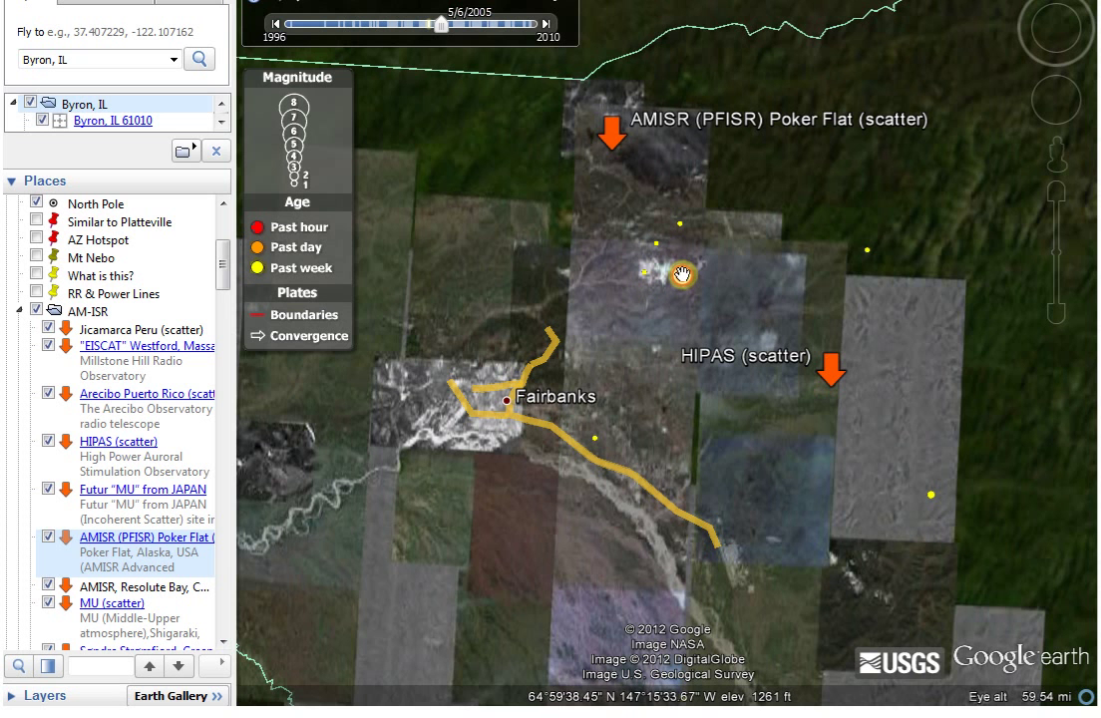
scroll(681, 275, up, 3)
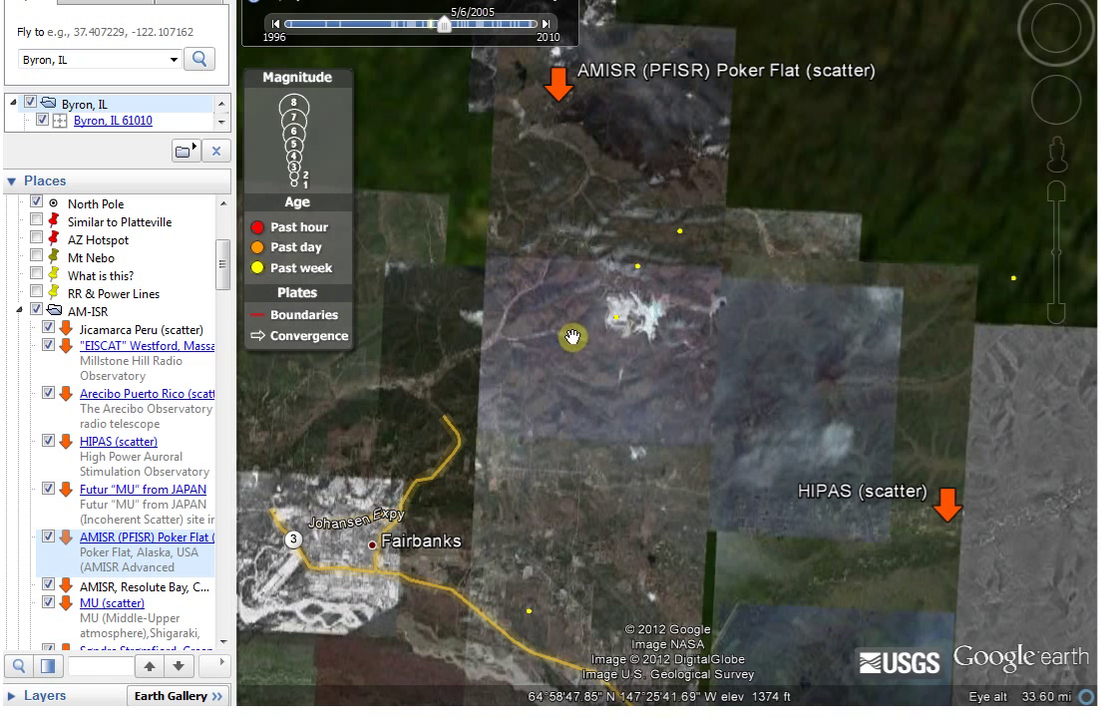
drag(779, 363, 734, 423)
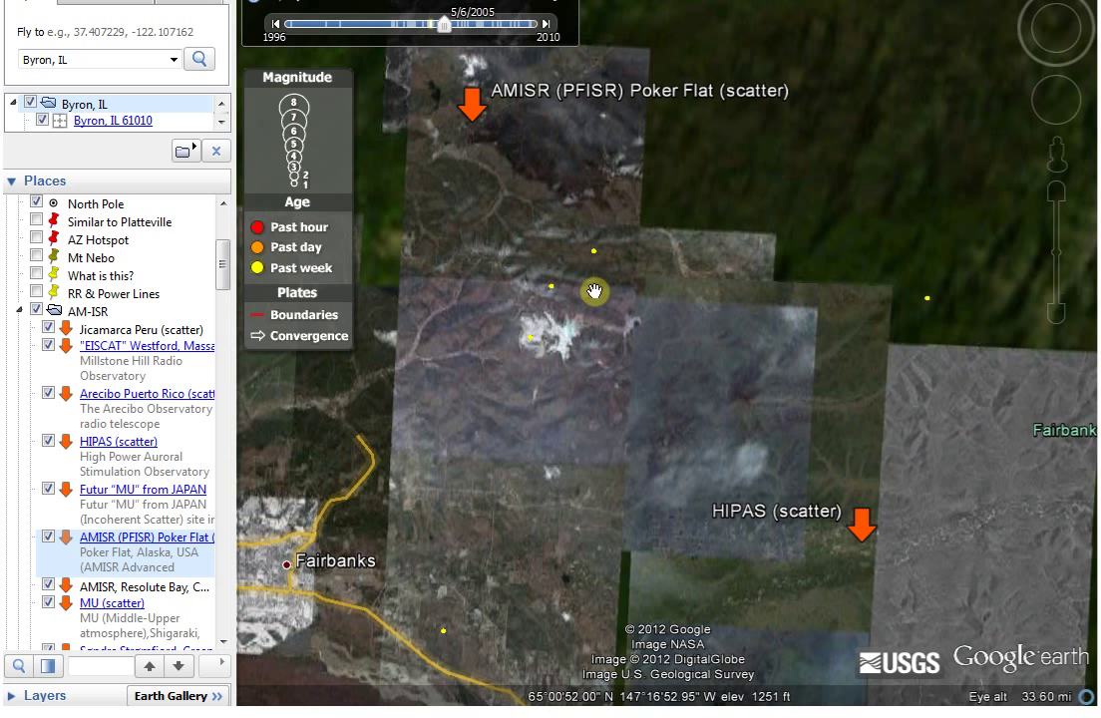
drag(617, 325, 649, 354)
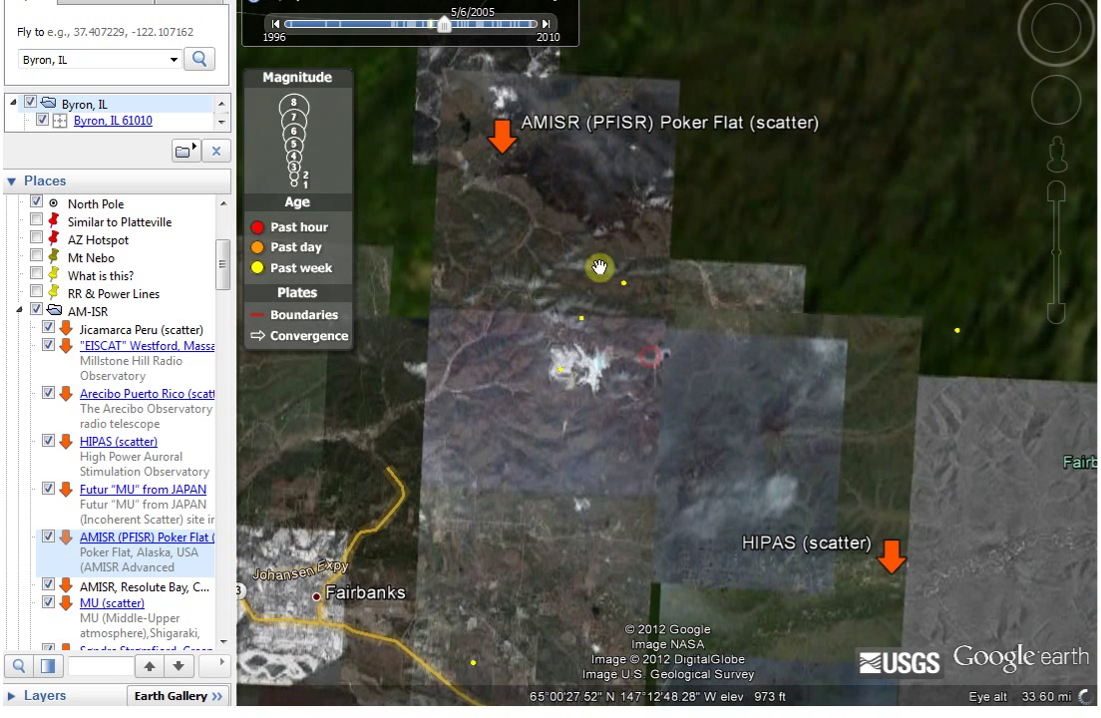
- Open the AMISR (PFISR) Poker Flat placemark's description and inspect the radar array beside it up close
click(504, 135)
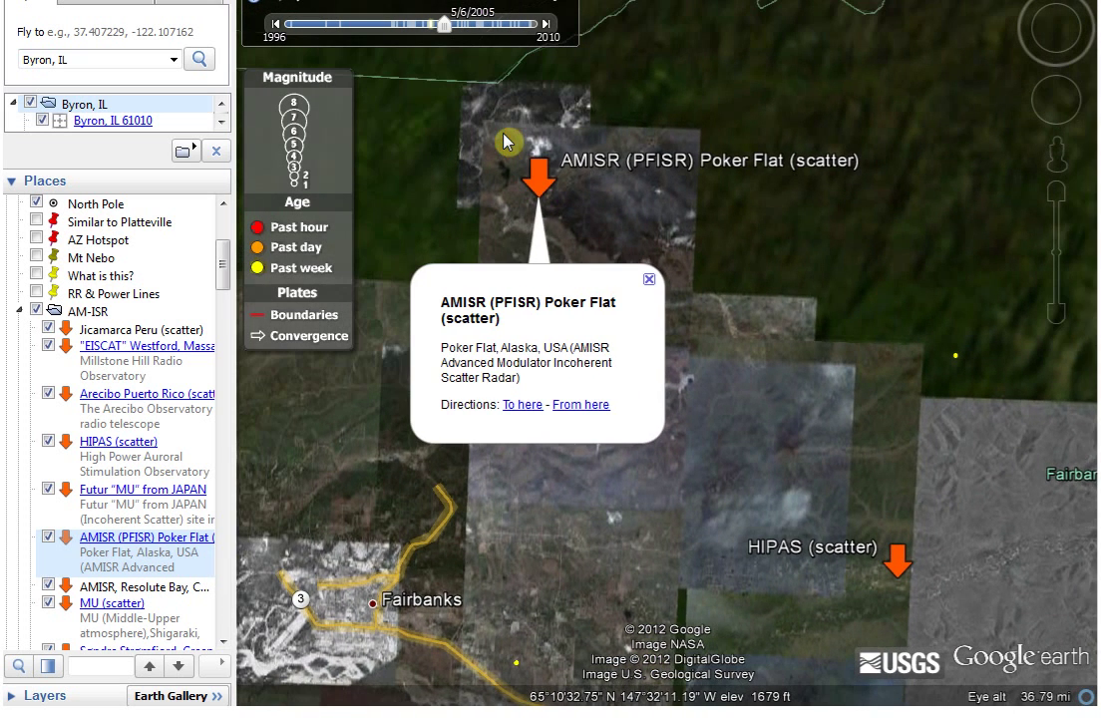
scroll(503, 140, up, 5)
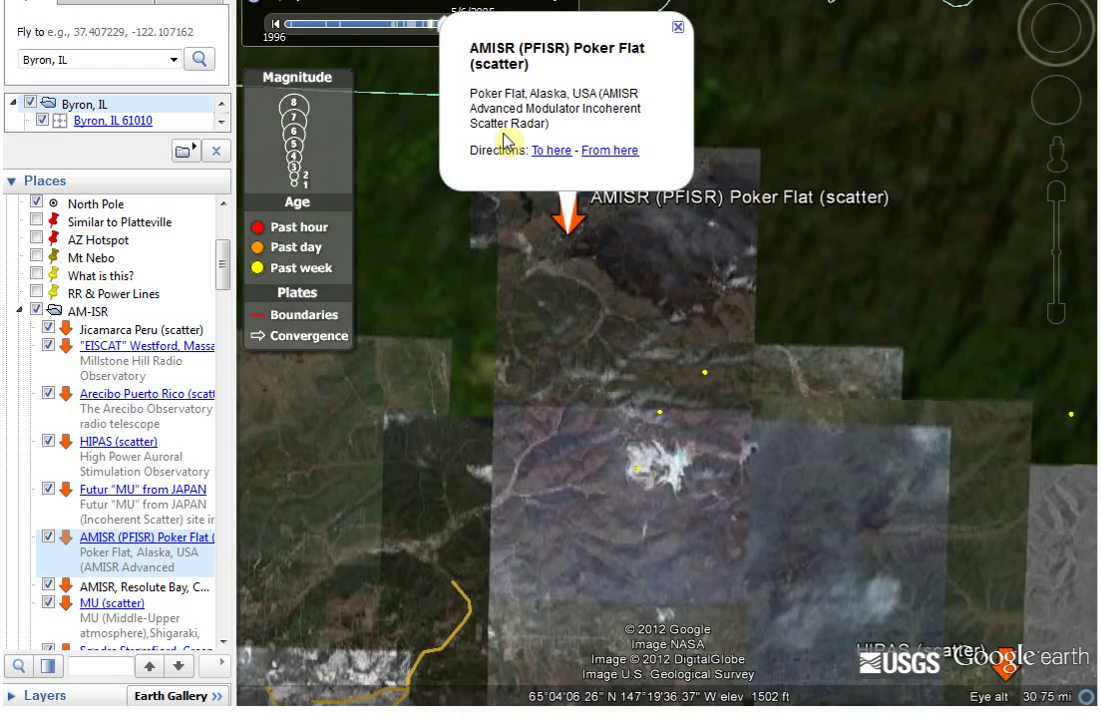
scroll(616, 433, up, 5)
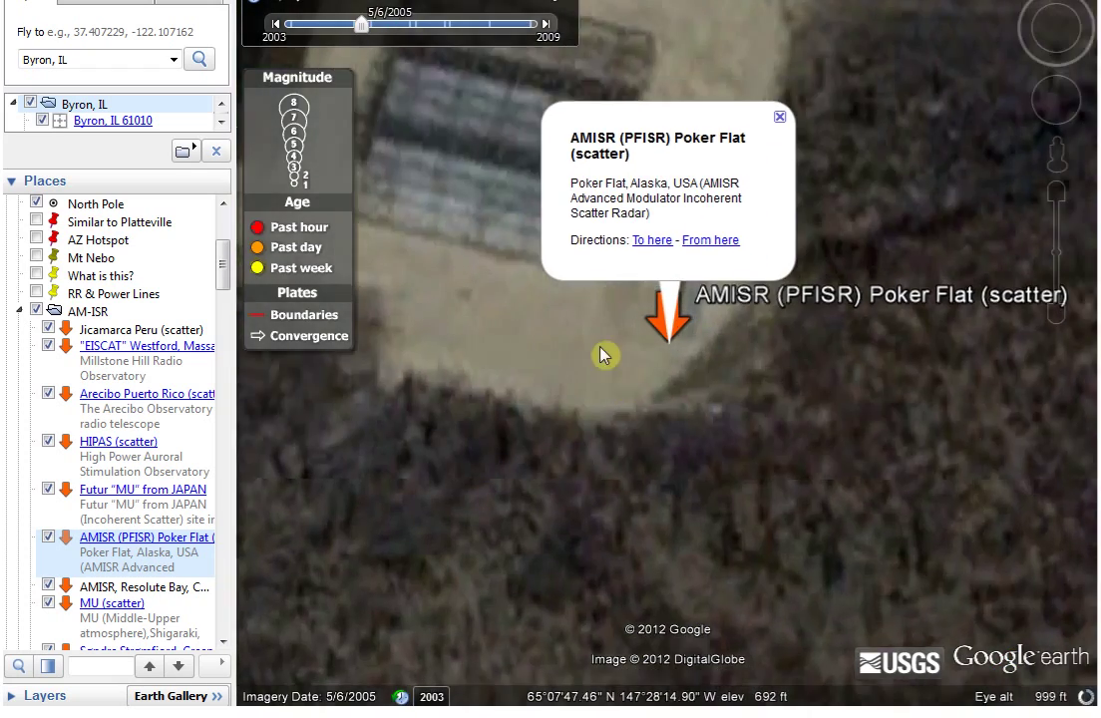
drag(518, 320, 667, 509)
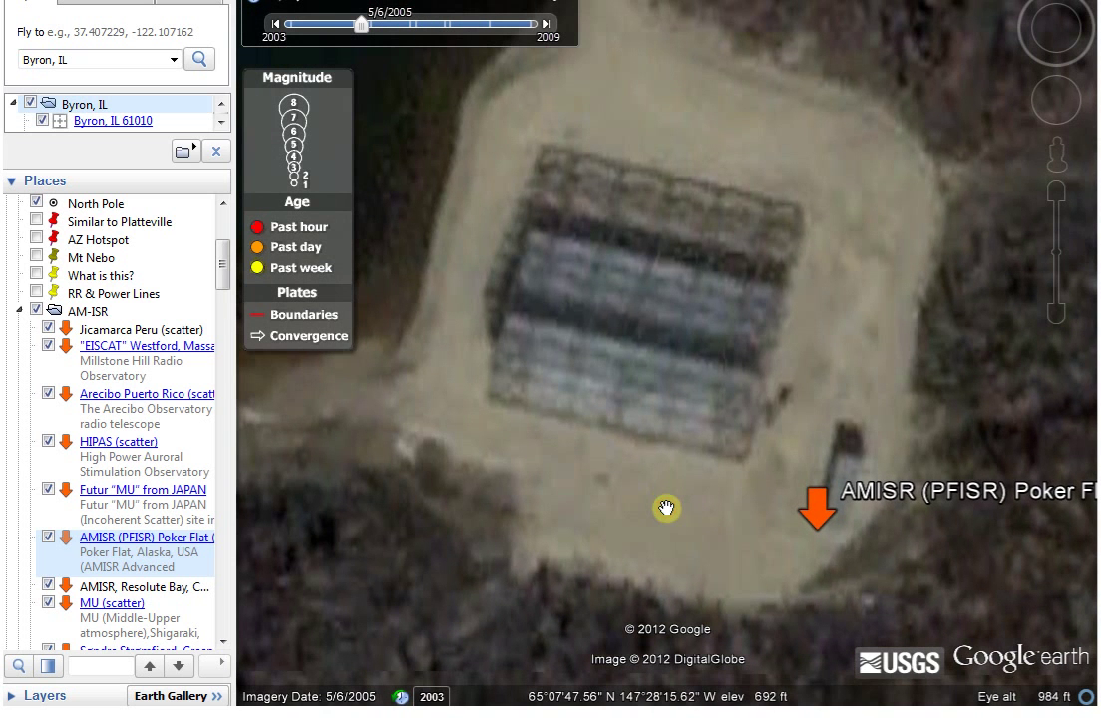
- Advance the historical imagery of the Poker Flat radar array from 2005 to the newest available image and inspect it
click(546, 22)
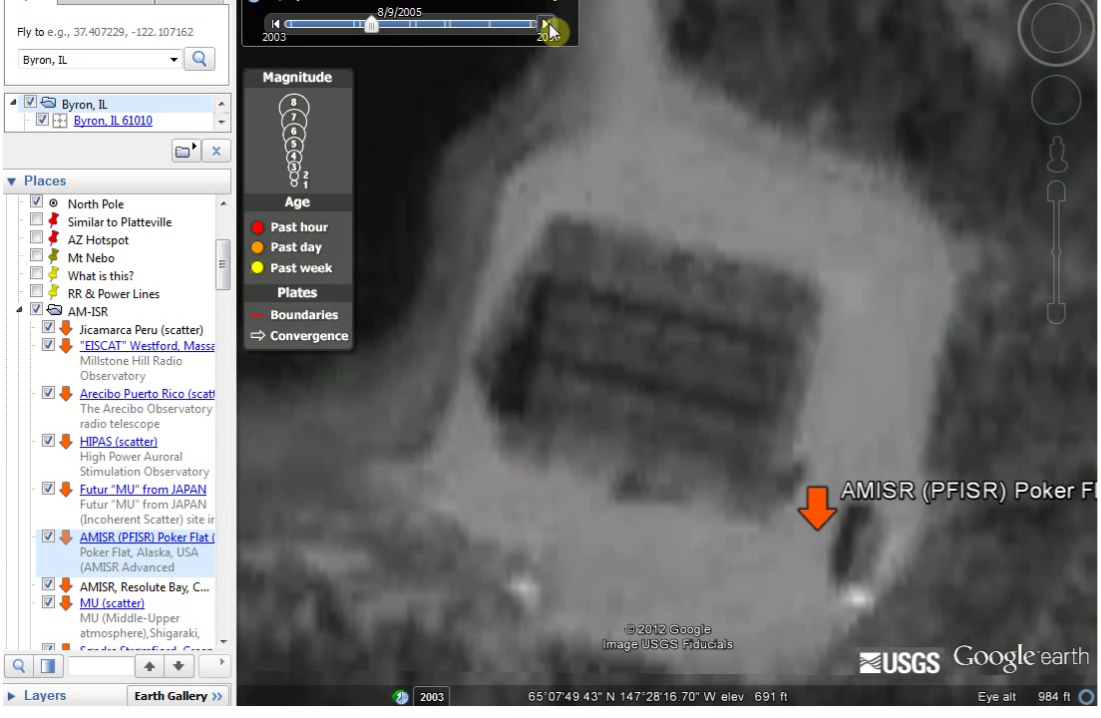
click(547, 23)
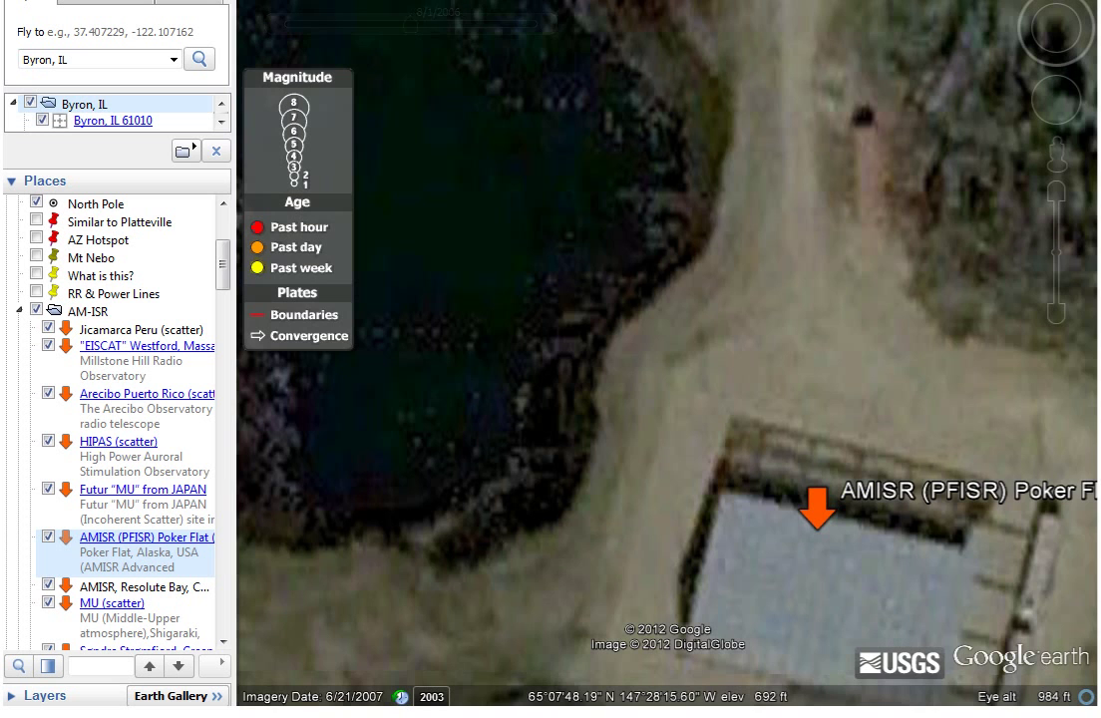
drag(692, 297, 570, 99)
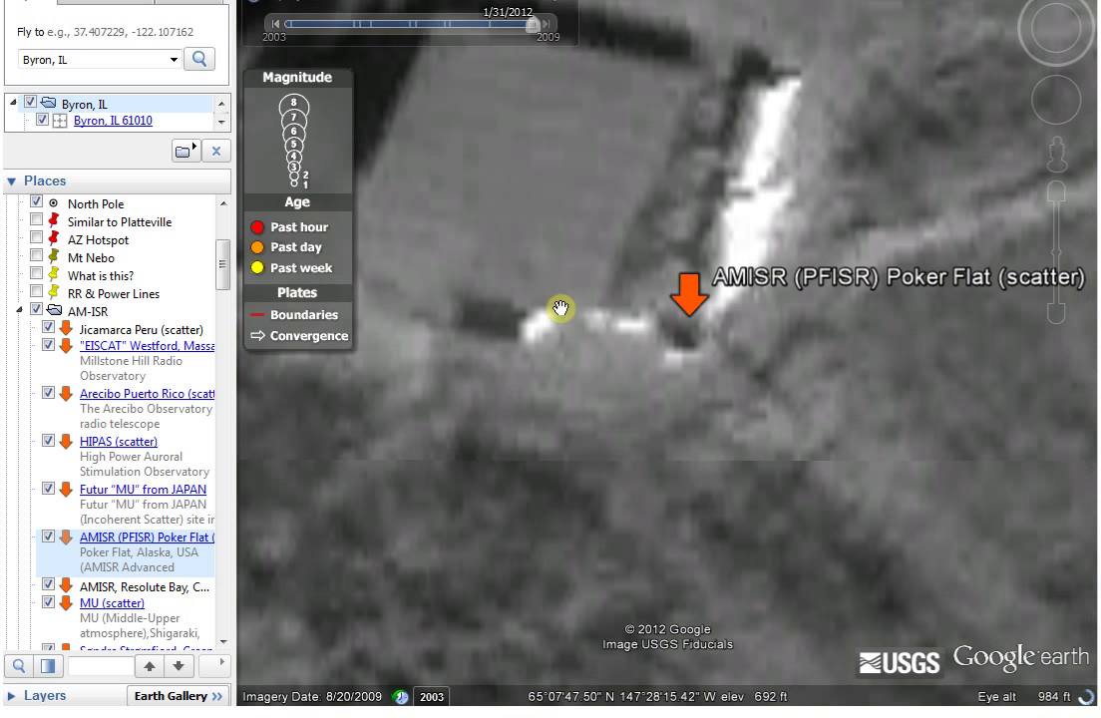
drag(536, 311, 658, 494)
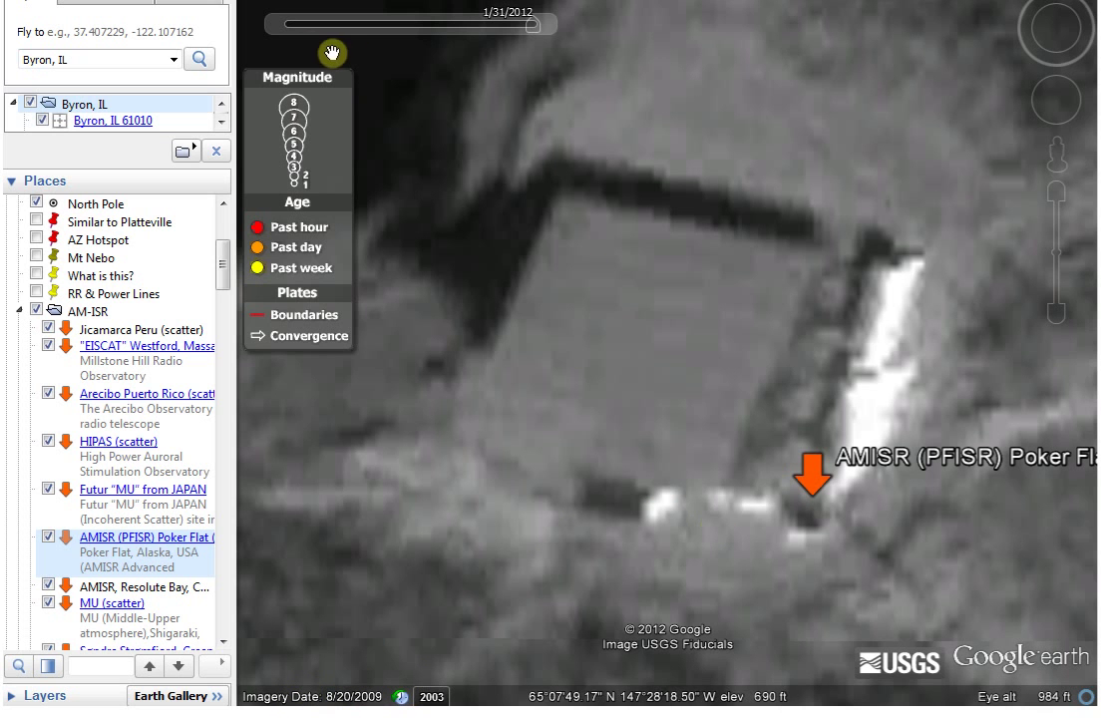
- Step the Poker Flat array's historical imagery back through 2008 and 2007 to 10/2/2006, comparing the structure at each date
click(279, 30)
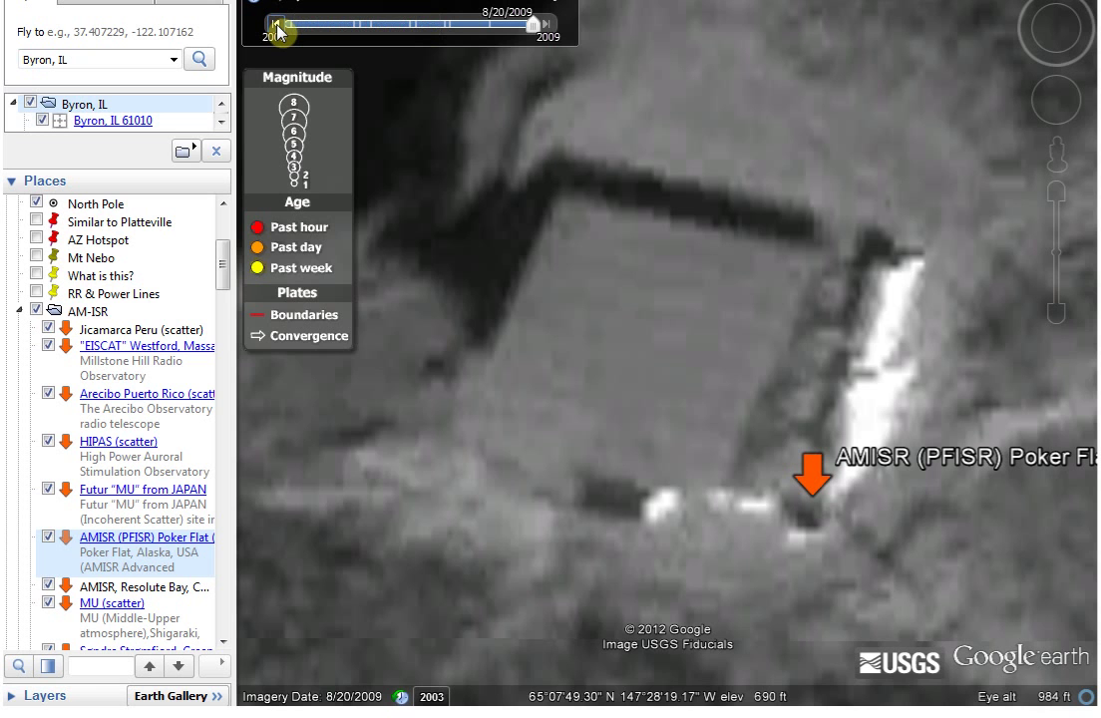
click(280, 30)
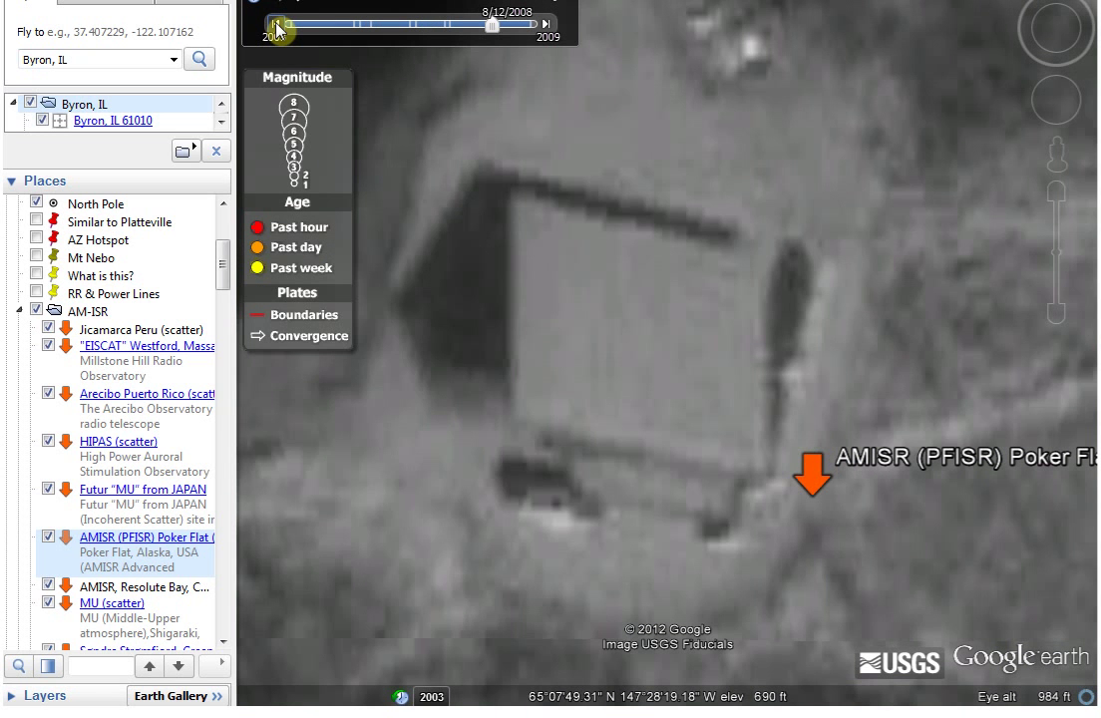
click(279, 30)
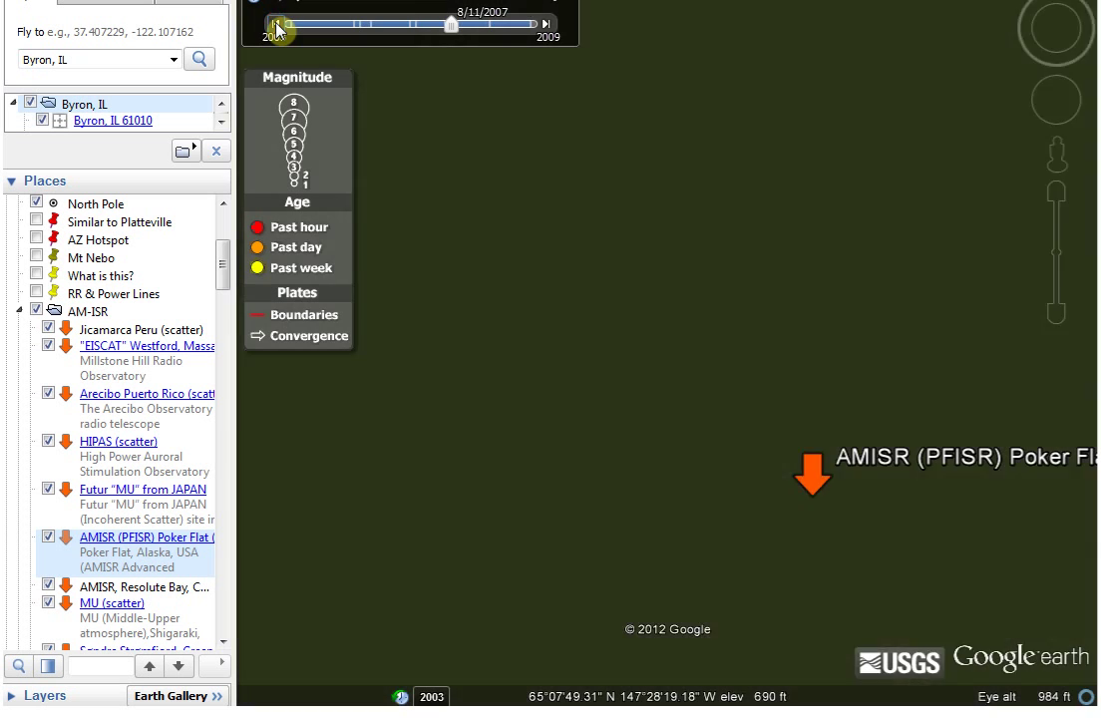
click(279, 30)
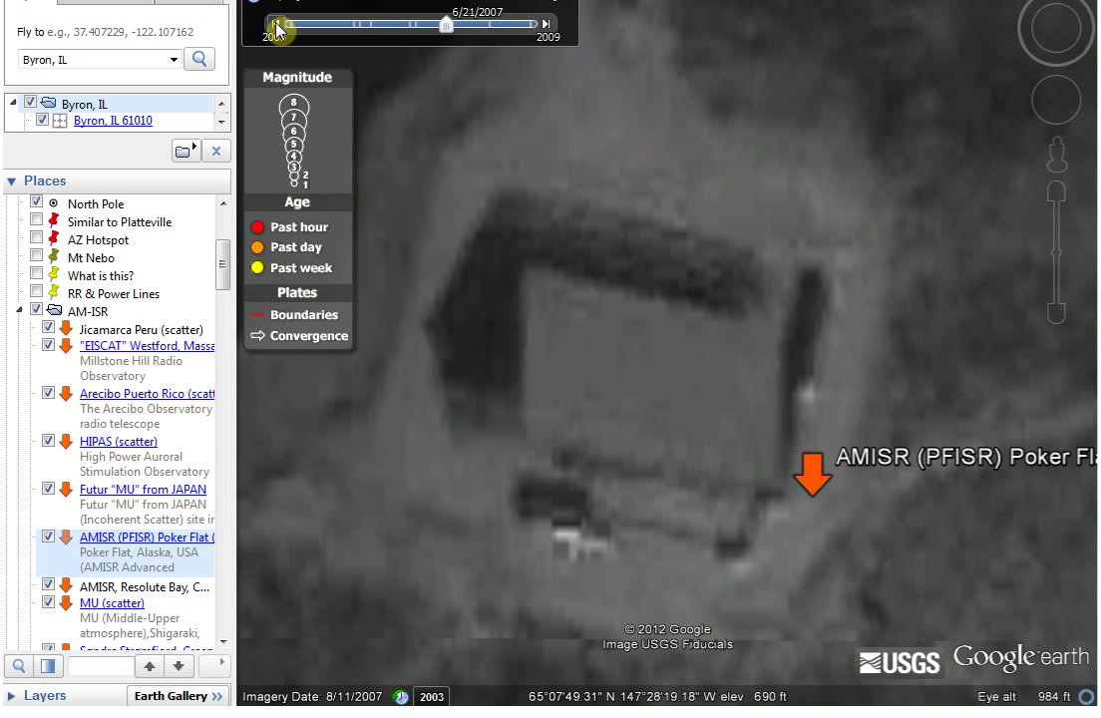
drag(553, 255, 438, 123)
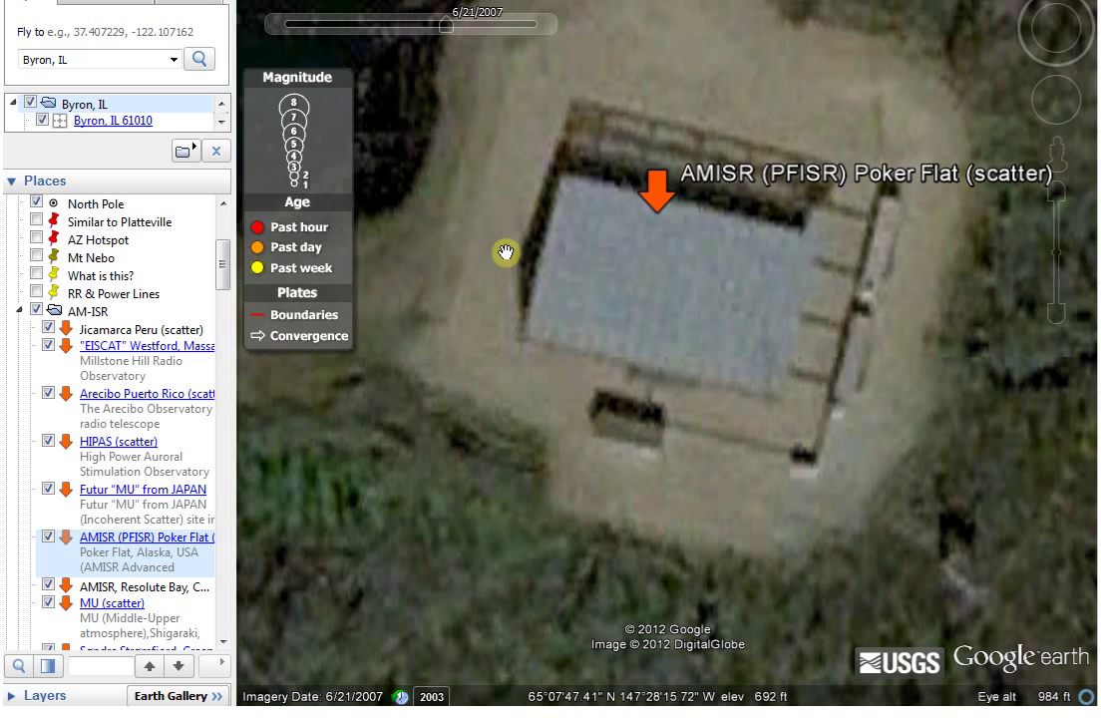
click(276, 25)
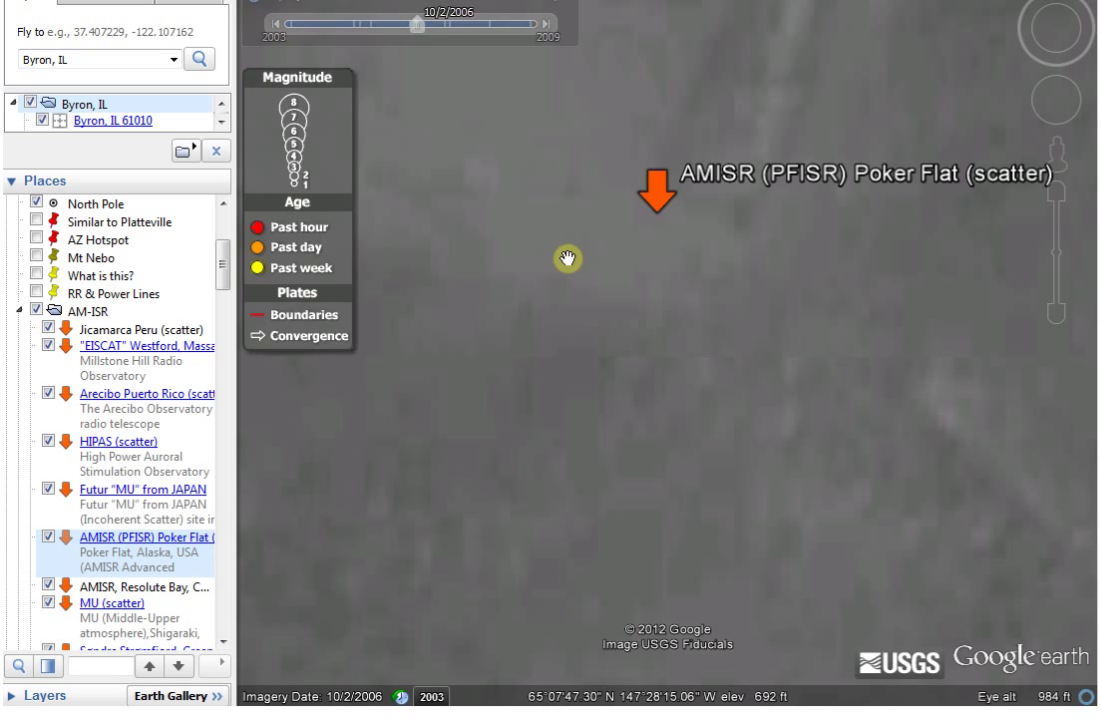
- Return the historical imagery to 6/21/2007 and examine the roads, buildings and terrain surrounding the Poker Flat radar site and to its southeast
scroll(646, 366, down, 4)
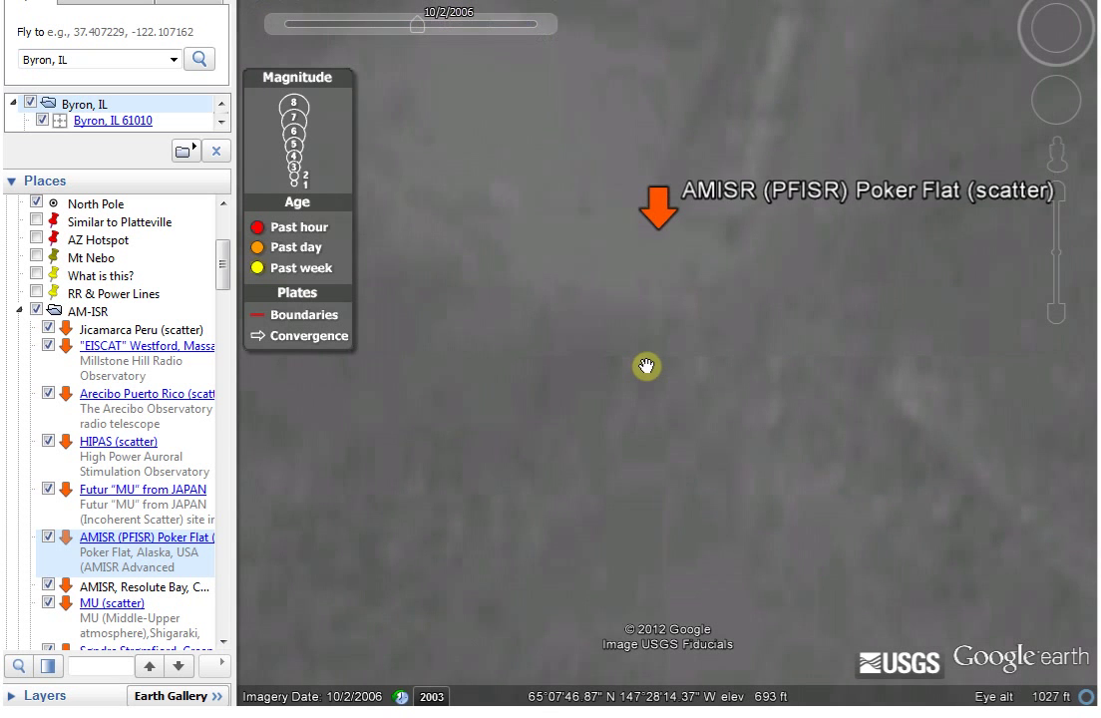
scroll(646, 366, down, 3)
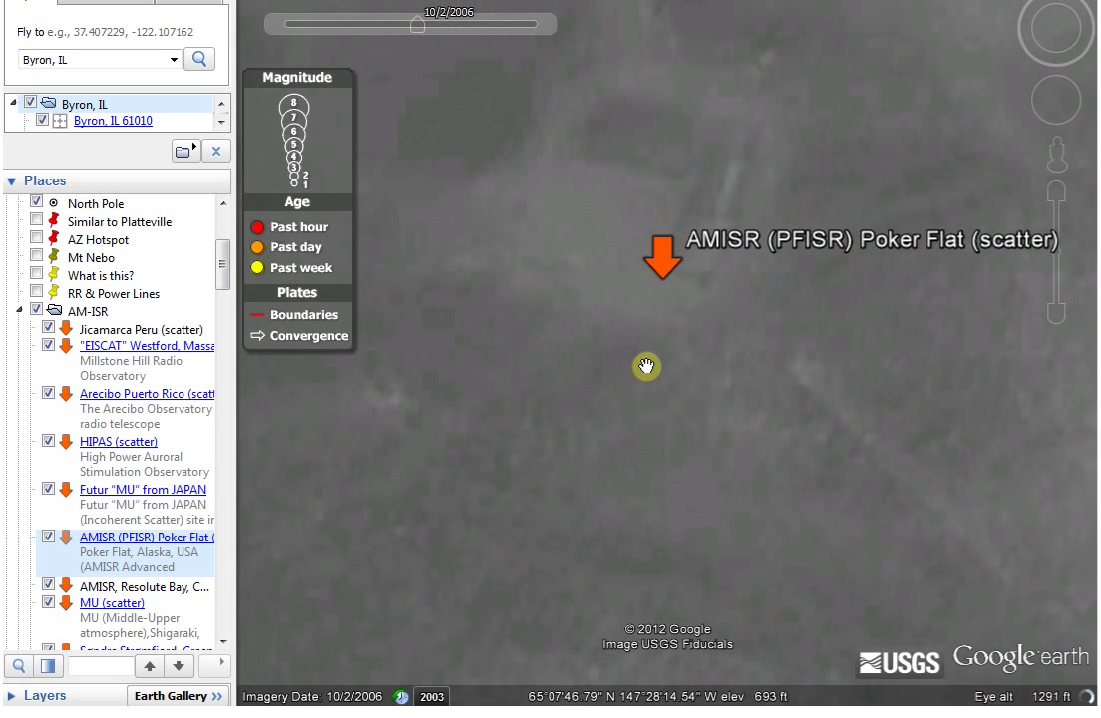
scroll(646, 366, down, 3)
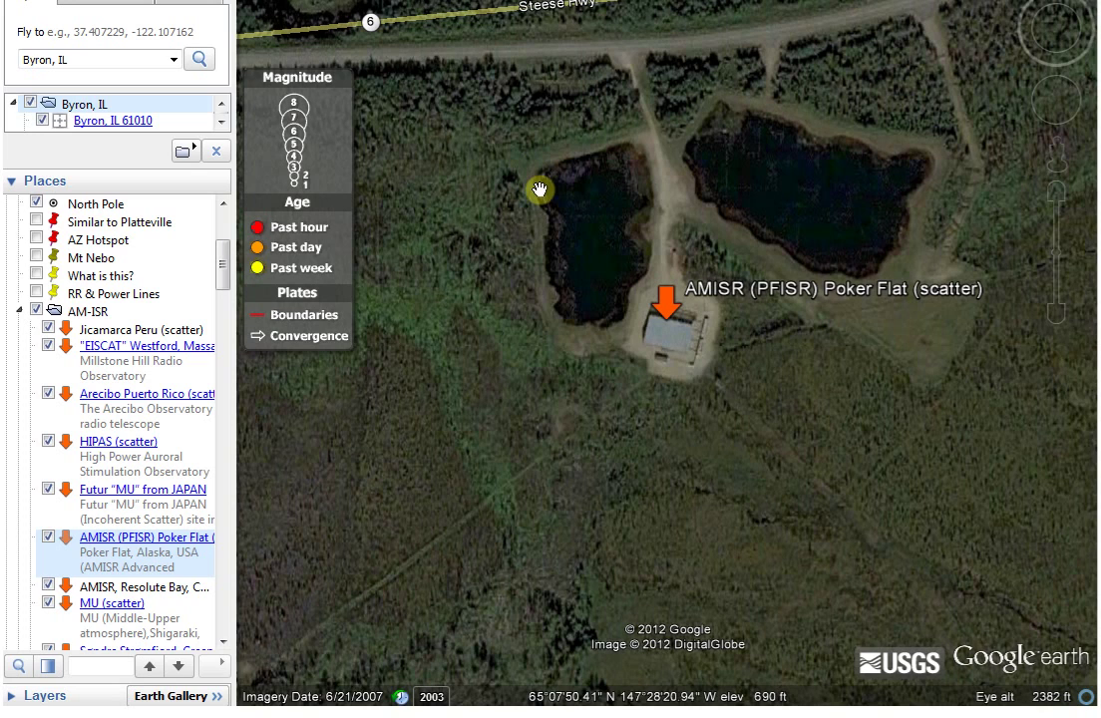
scroll(585, 418, down, 3)
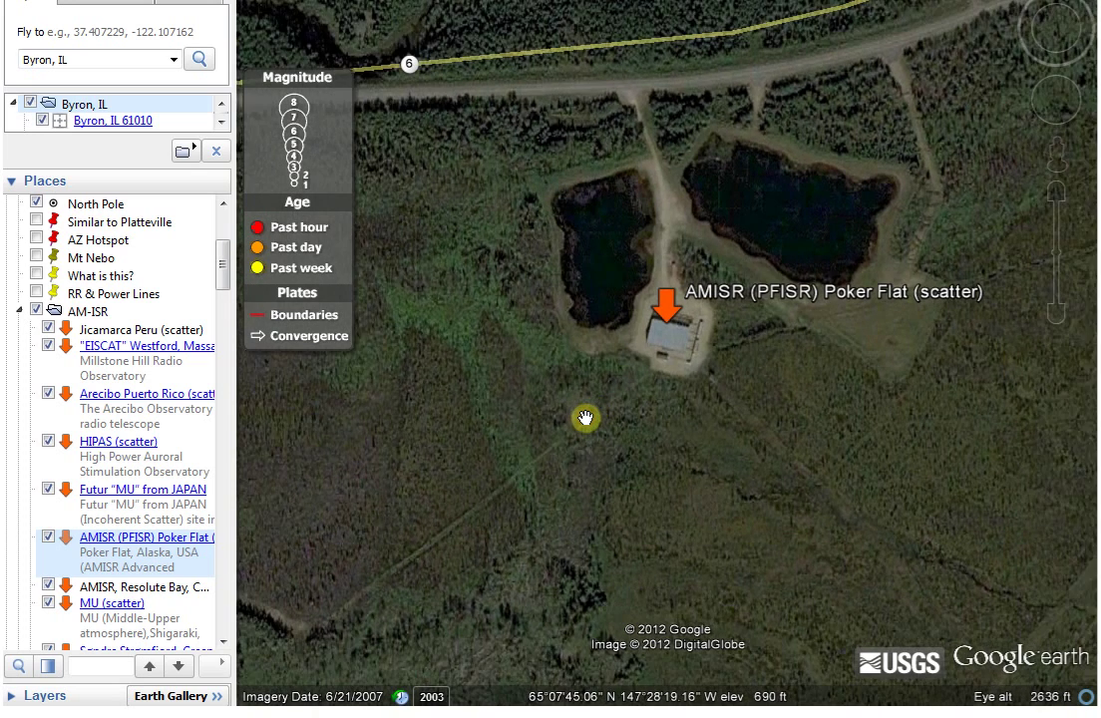
scroll(585, 419, down, 3)
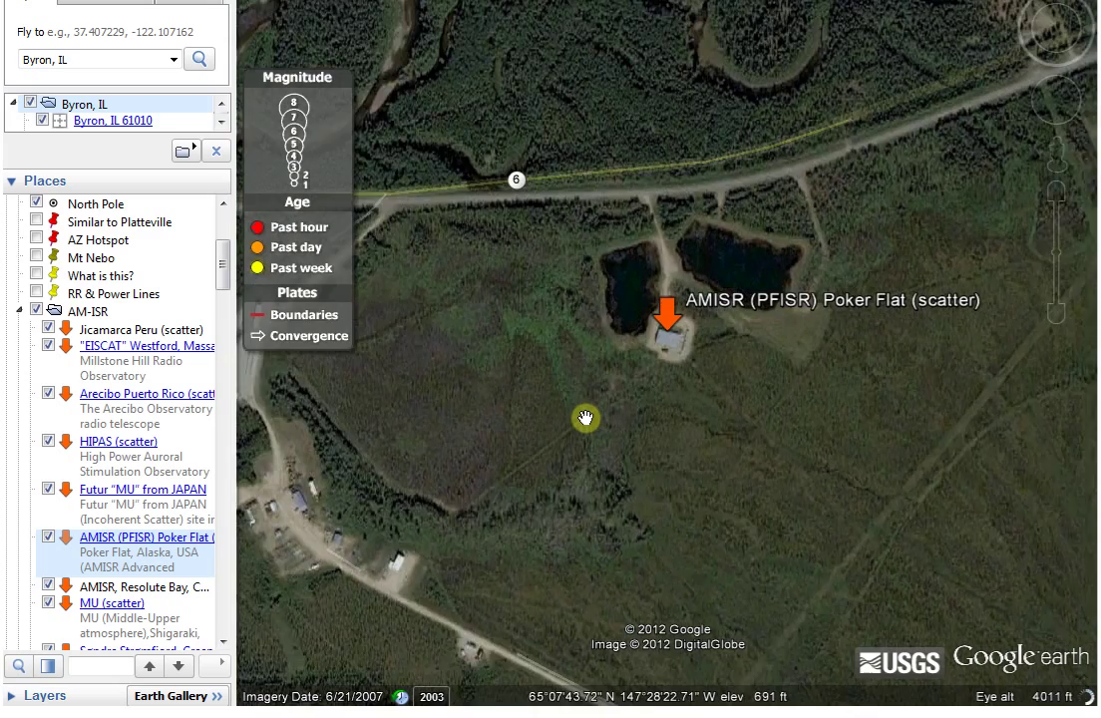
scroll(585, 418, down, 1)
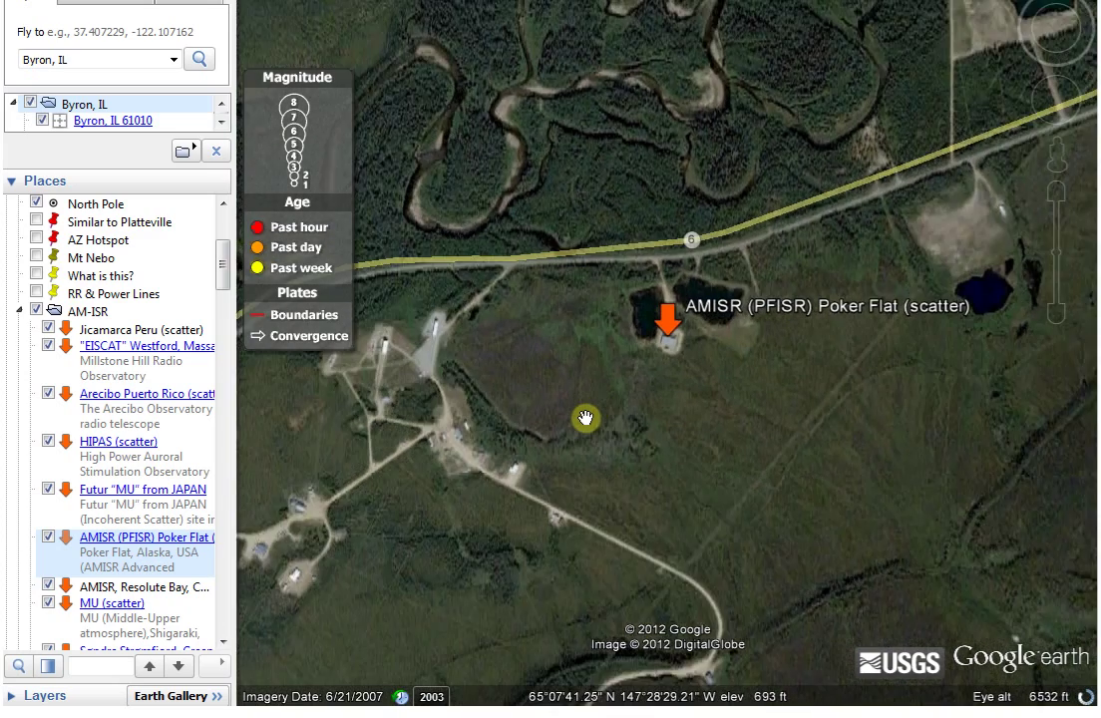
scroll(585, 419, down, 4)
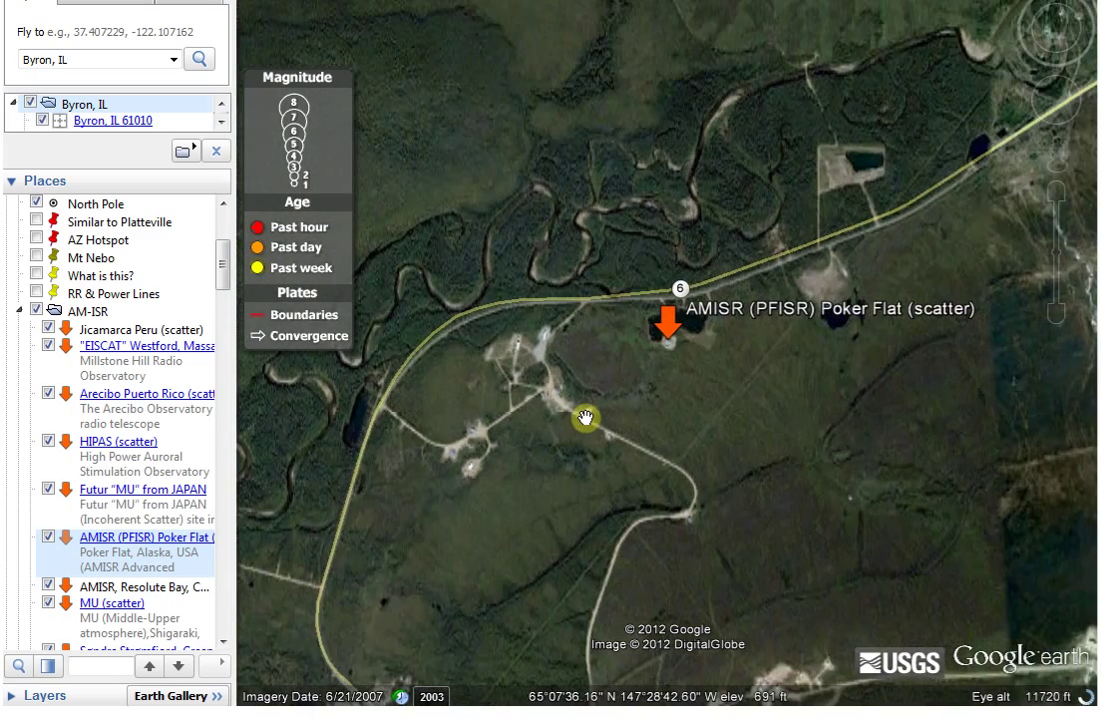
scroll(585, 419, down, 3)
drag(658, 526, 498, 185)
drag(865, 397, 677, 401)
scroll(674, 399, down, 3)
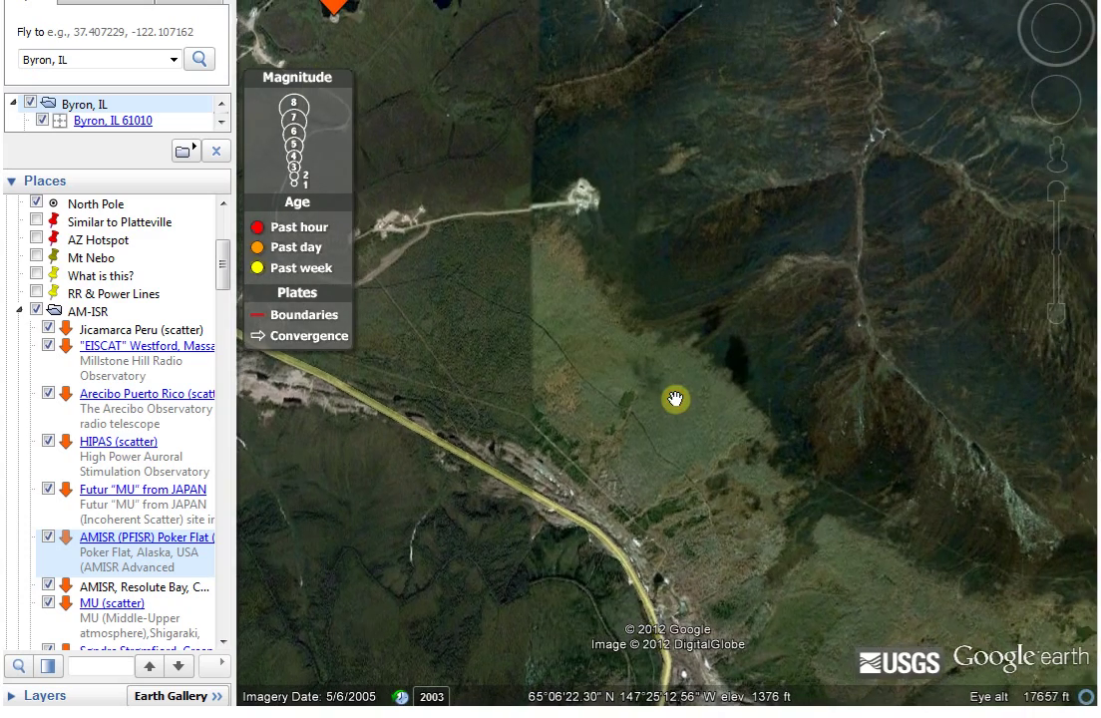
- Locate the HIPAS (scatter) placemark southeast of Poker Flat, east of Fairbanks, and open its description
scroll(675, 399, down, 2)
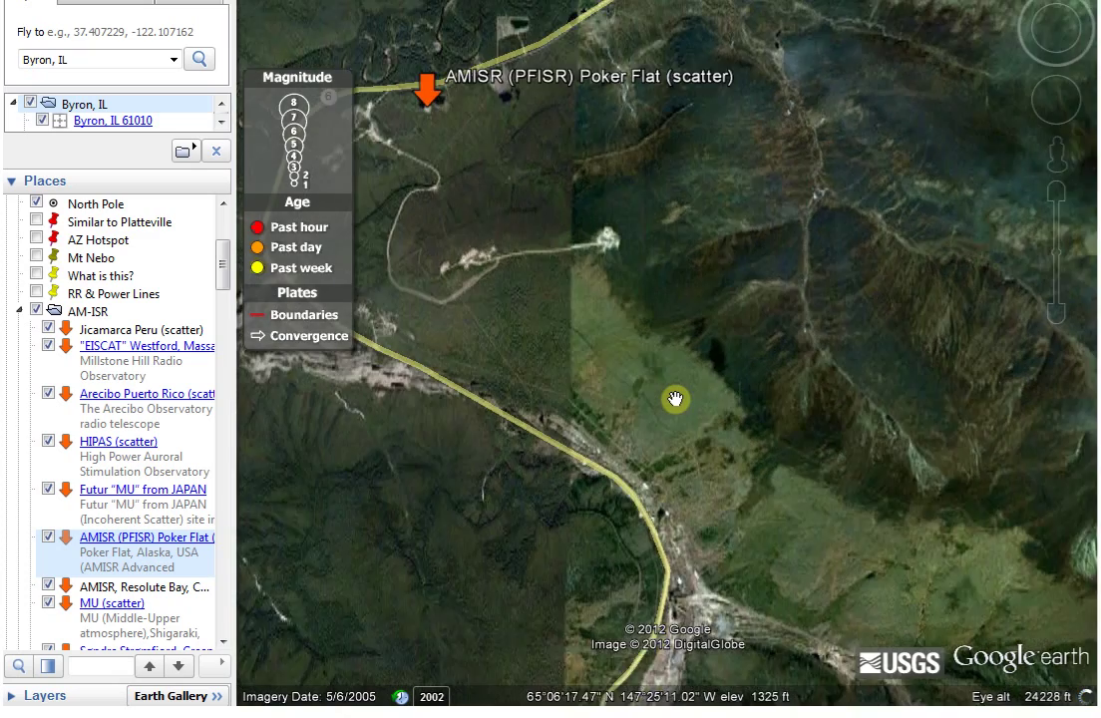
scroll(675, 399, down, 3)
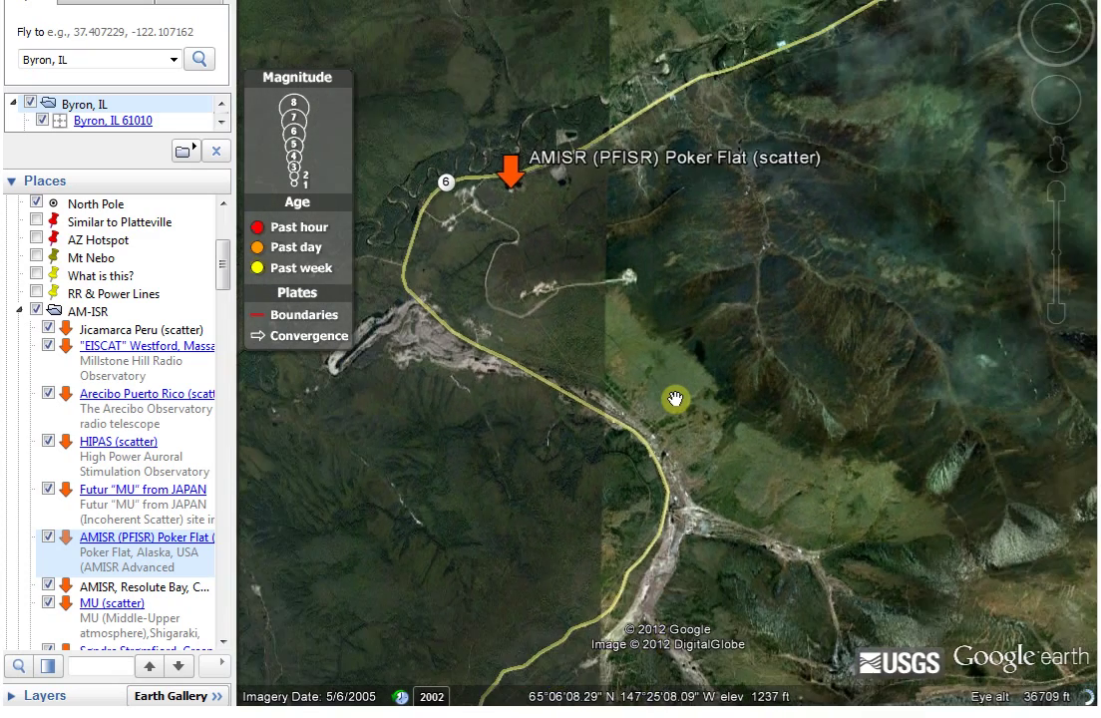
scroll(675, 399, down, 3)
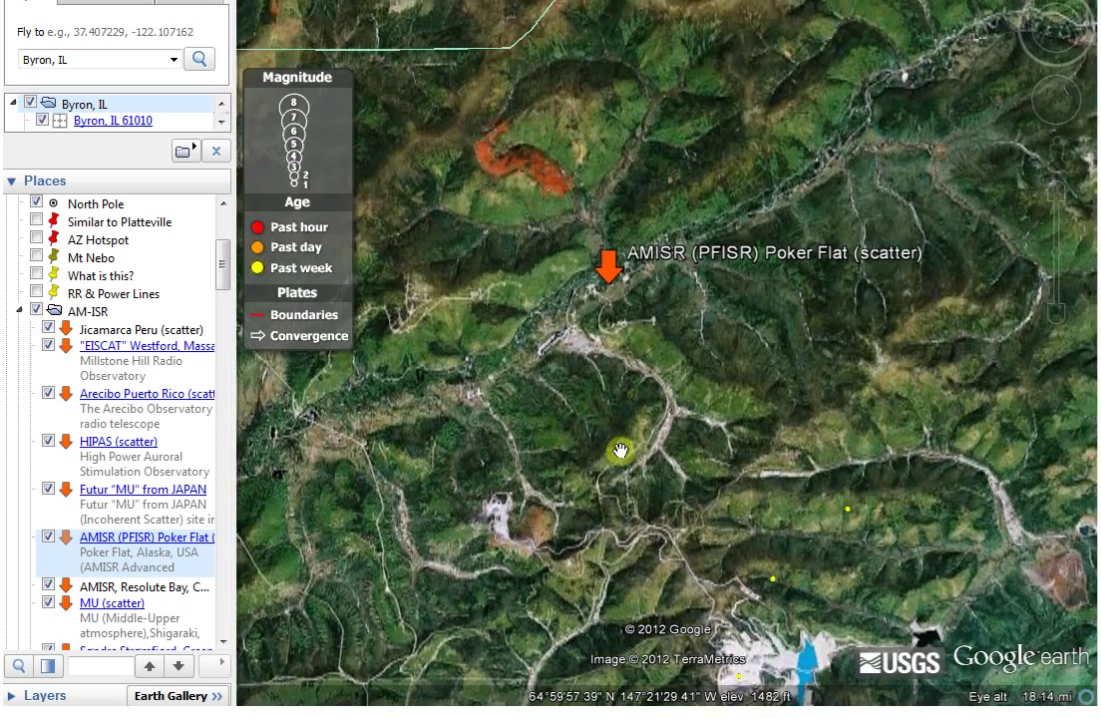
drag(801, 656, 616, 397)
scroll(606, 389, down, 3)
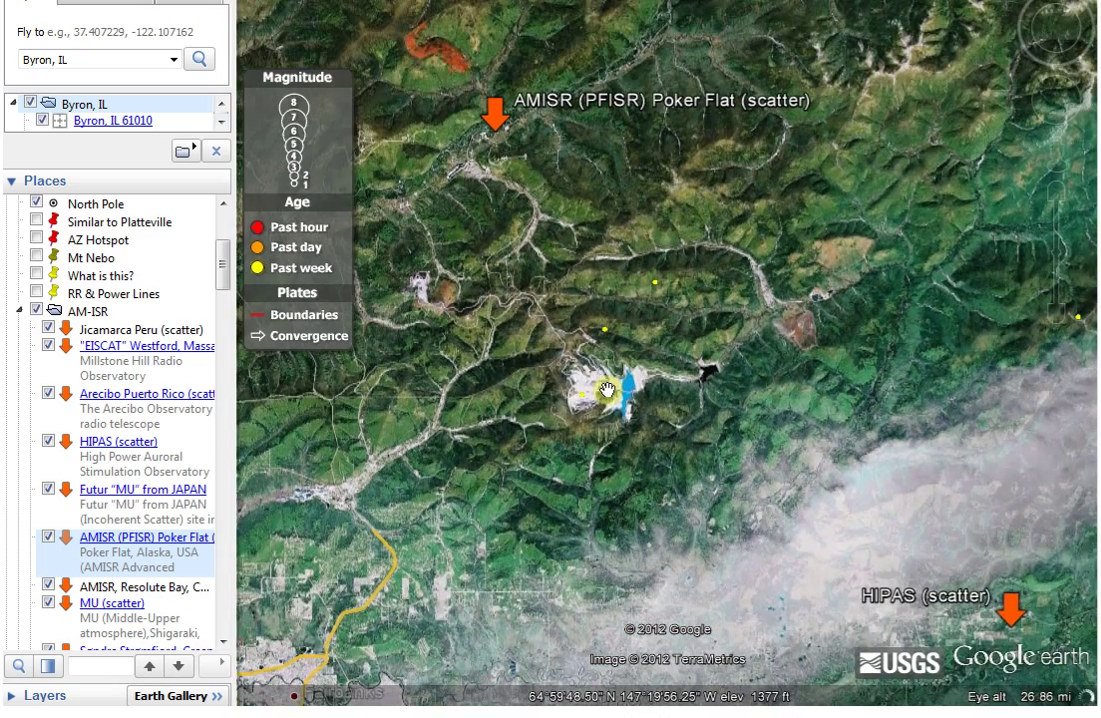
drag(930, 569, 757, 386)
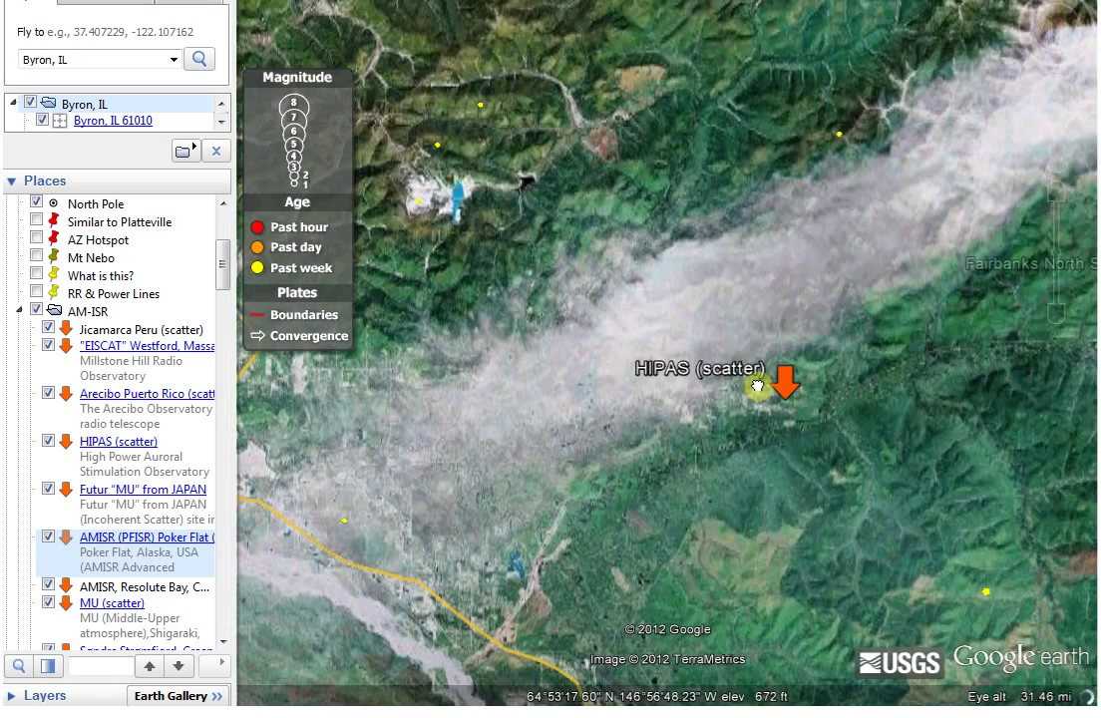
click(783, 386)
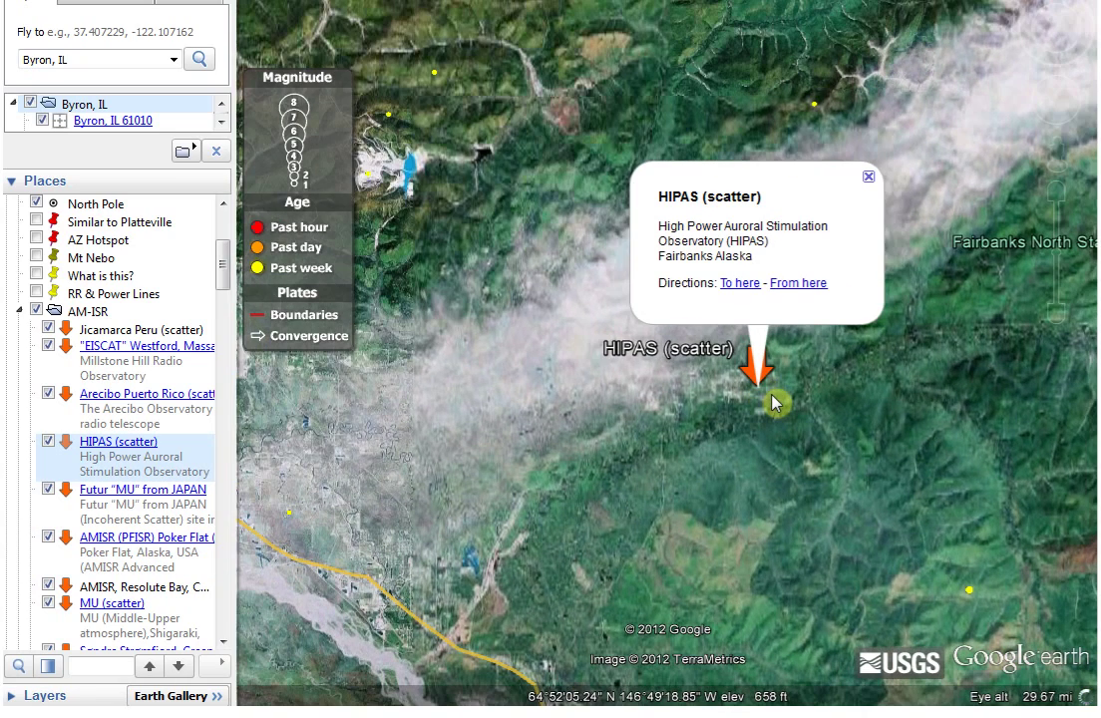
- Inspect the HIPAS buildings and the adjoining circular antenna field up close
scroll(776, 402, up, 5)
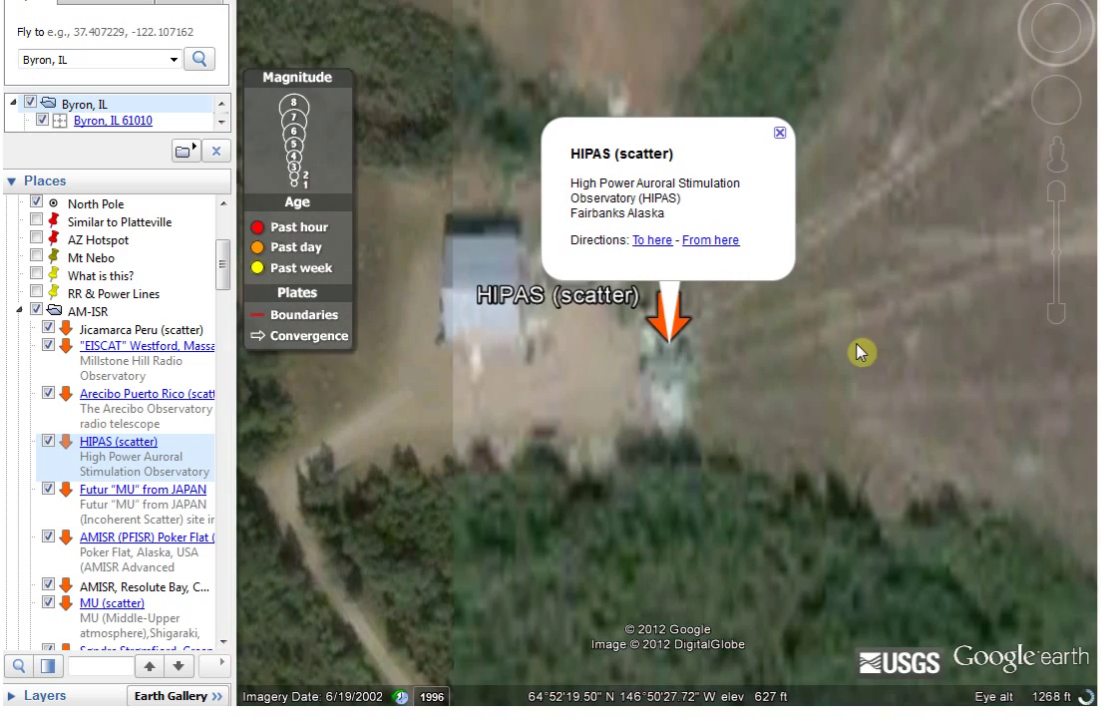
drag(851, 351, 815, 370)
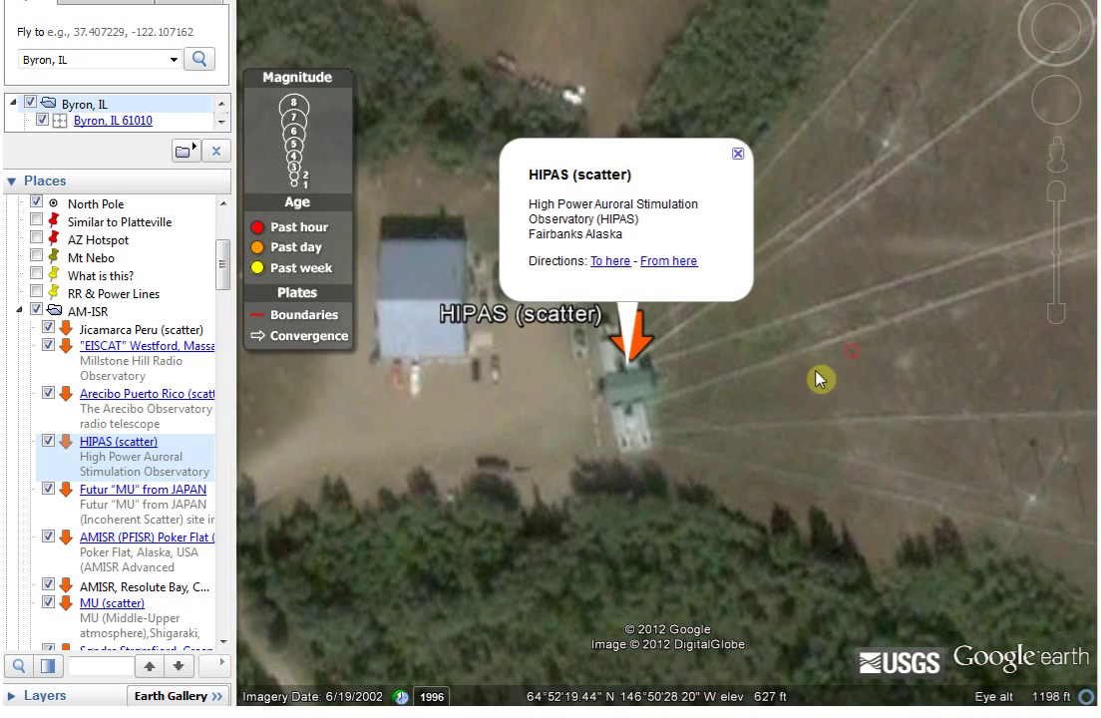
scroll(816, 374, down, 2)
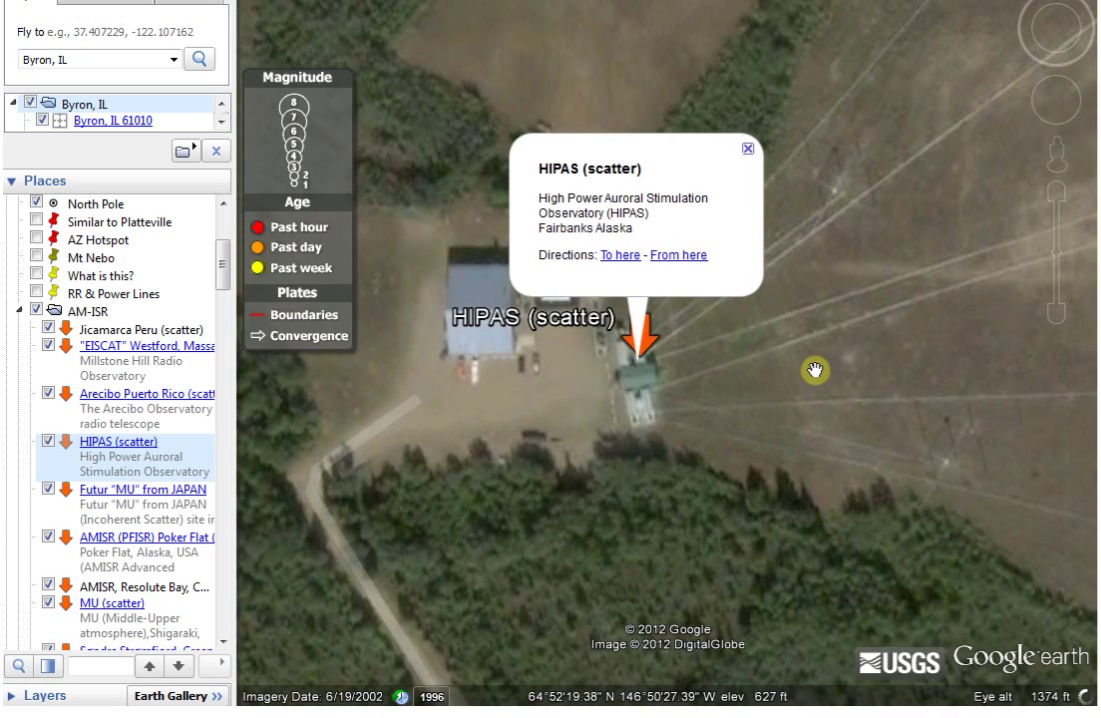
scroll(814, 370, down, 3)
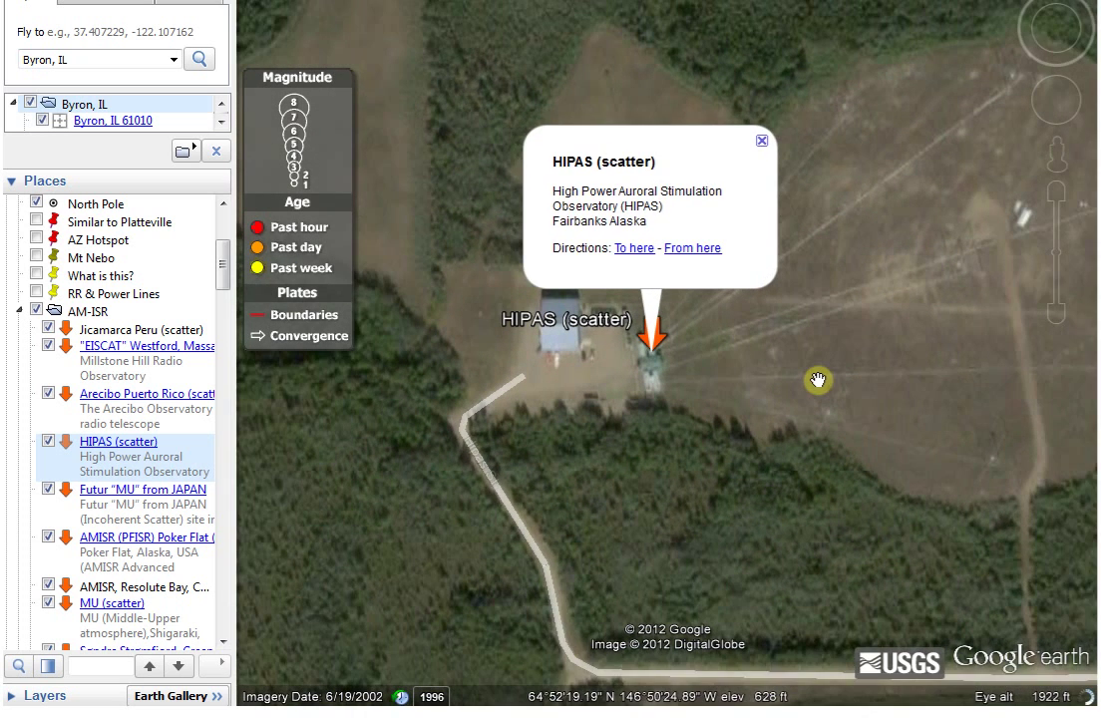
drag(912, 392, 810, 436)
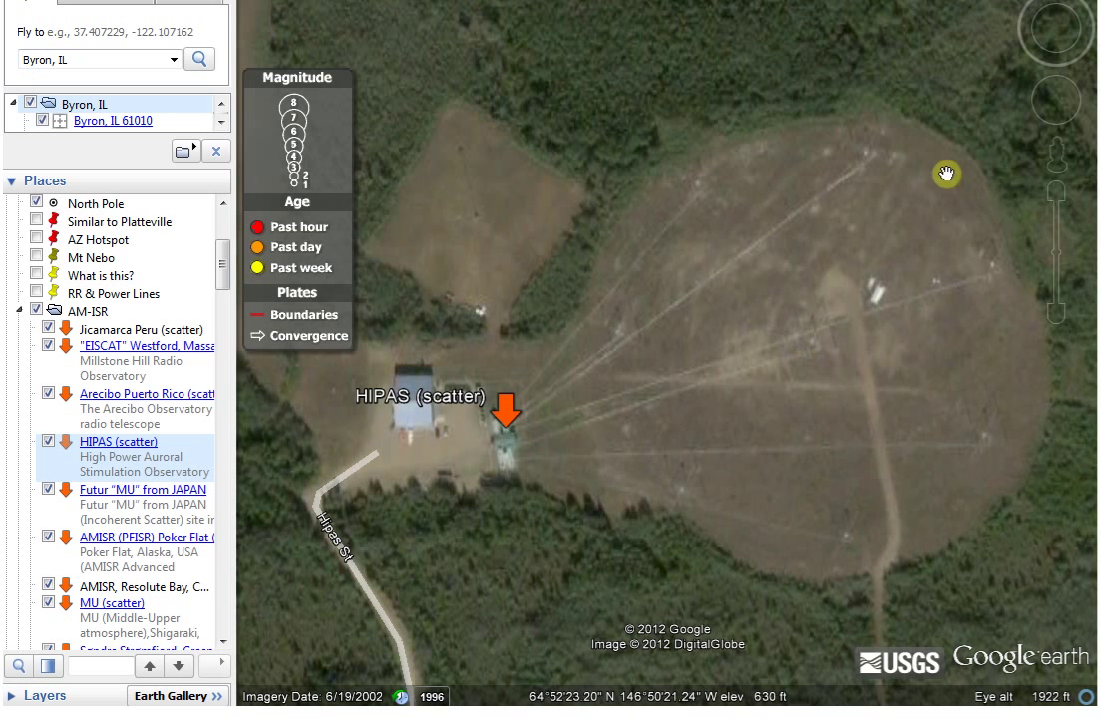
- Examine the antenna masts and feed lines in the HIPAS circular clearing, especially the mast near its southern edge
scroll(1018, 492, up, 2)
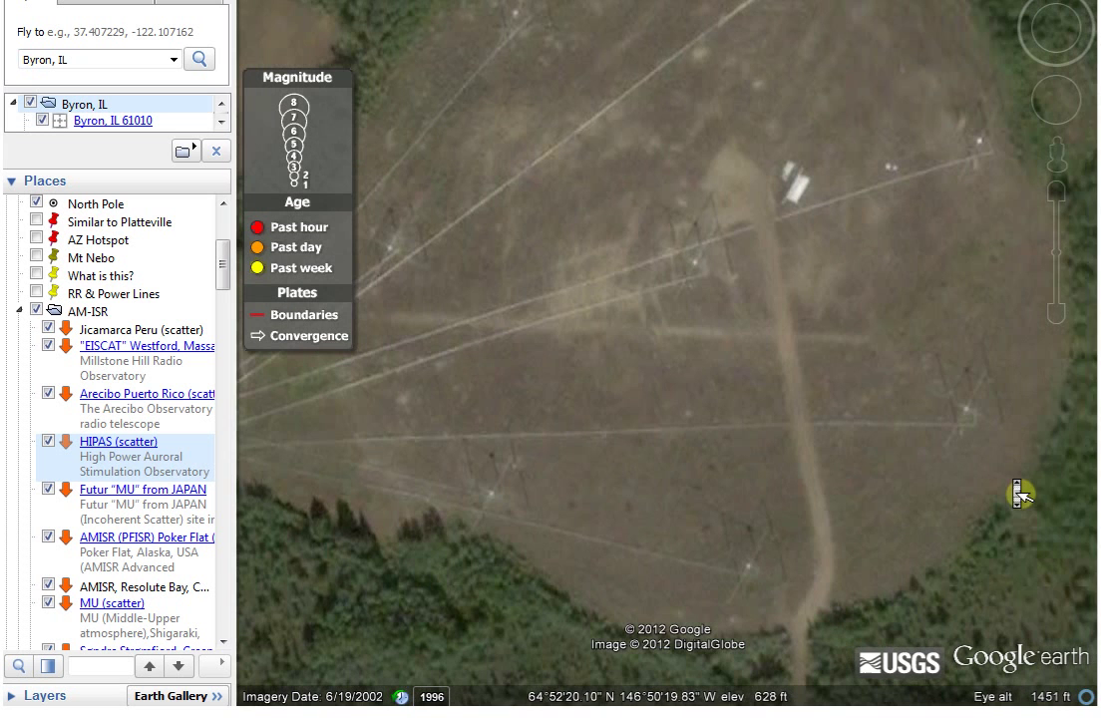
drag(800, 520, 859, 513)
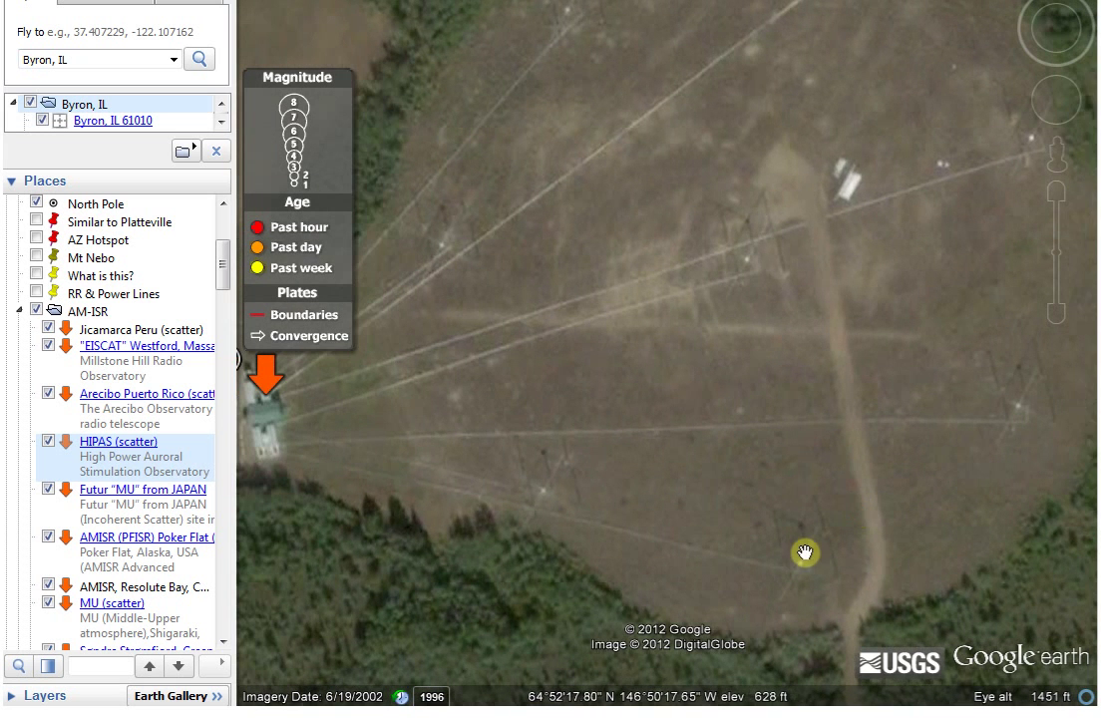
double_click(803, 552)
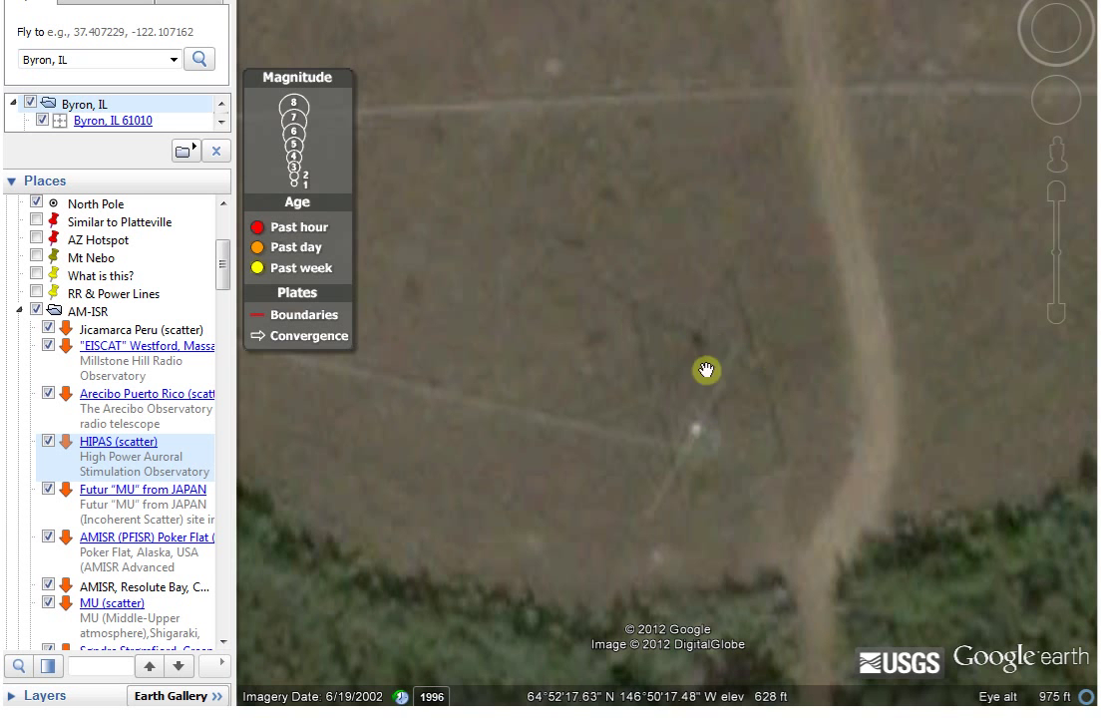
scroll(720, 398, down, 2)
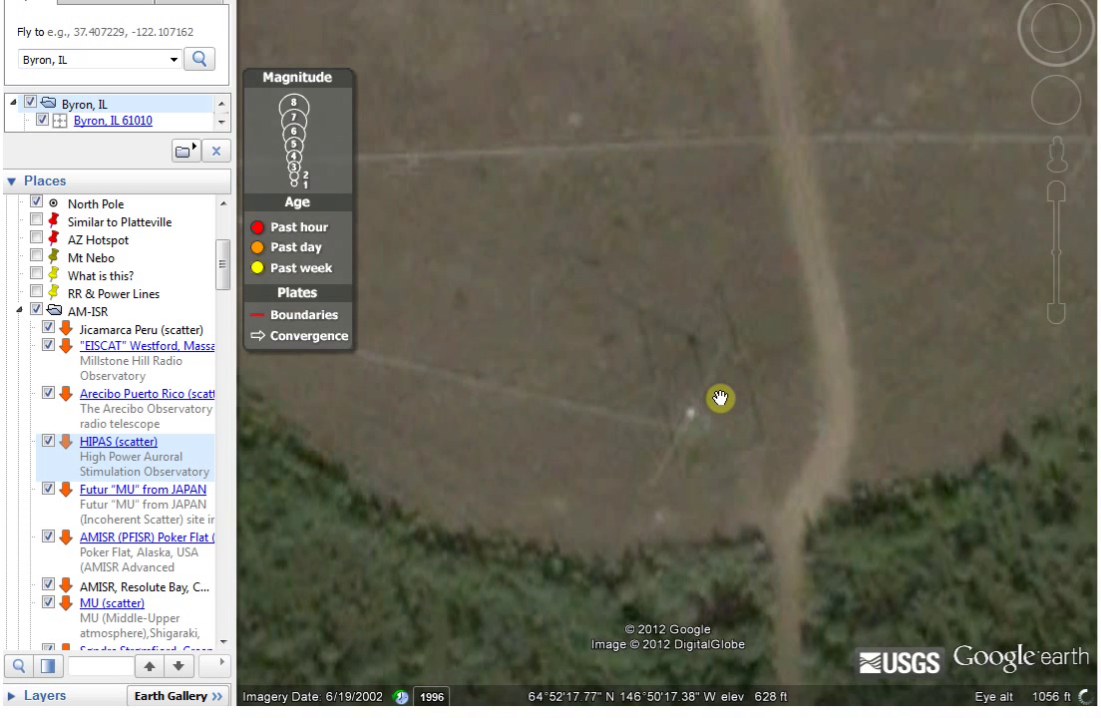
scroll(720, 398, down, 2)
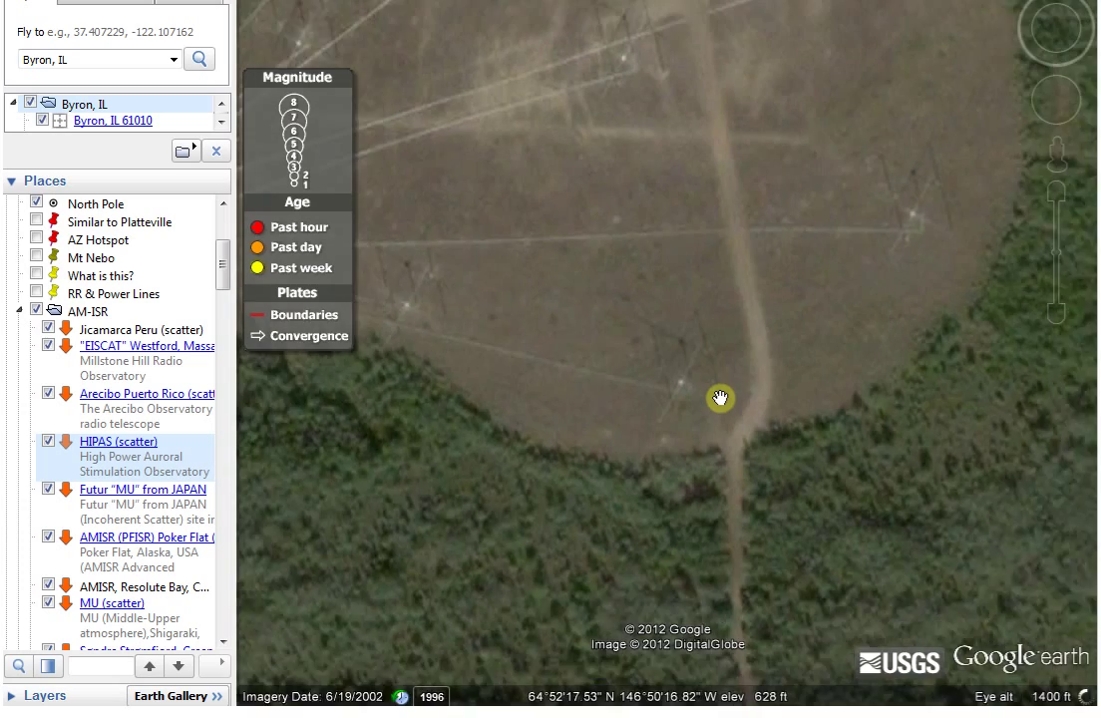
scroll(719, 398, down, 3)
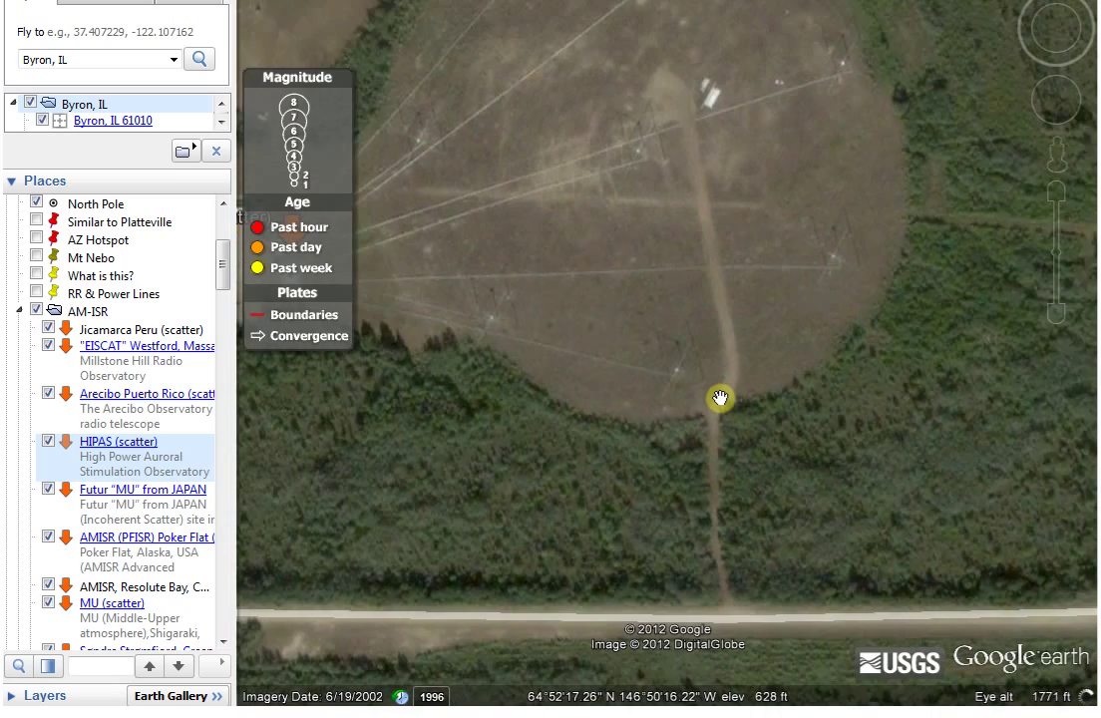
- Examine the land around the HIPAS site, from the access roads and Pleasant Valley out to the wider Fairbanks area
scroll(720, 397, down, 3)
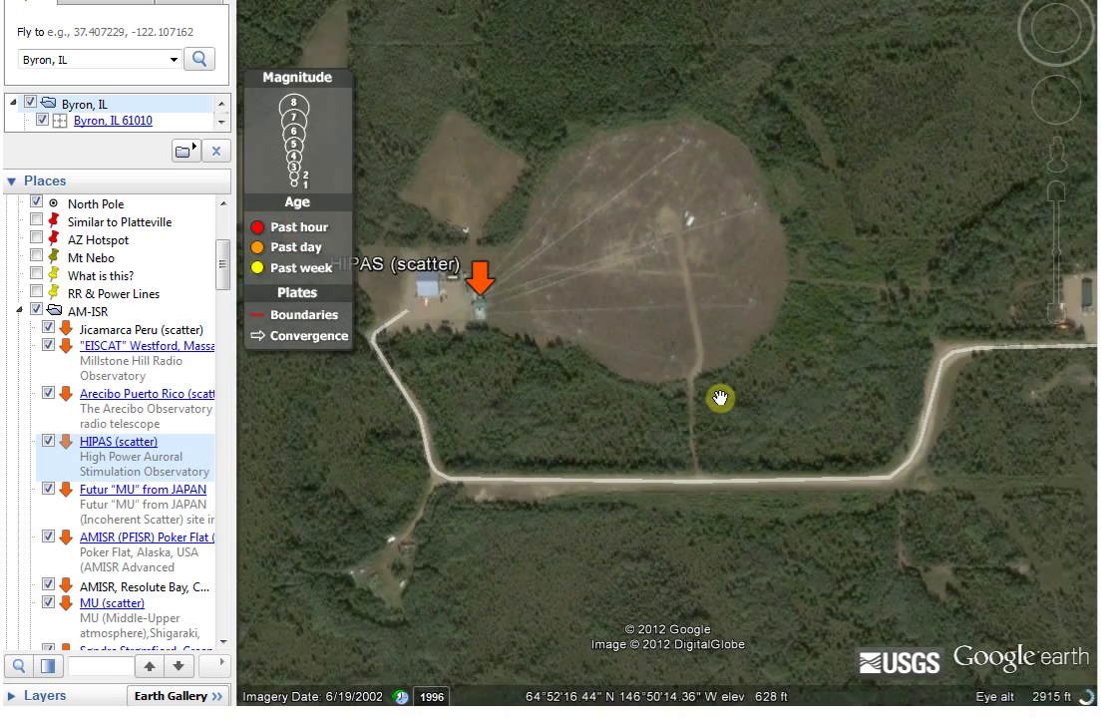
scroll(720, 398, down, 2)
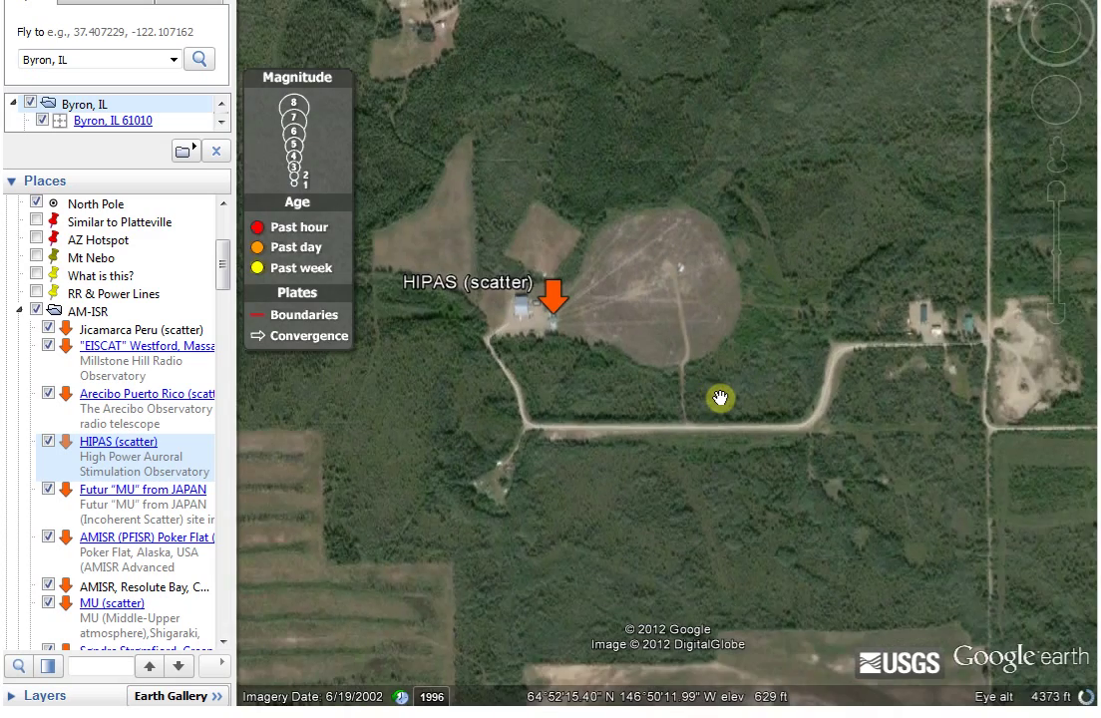
scroll(720, 398, down, 3)
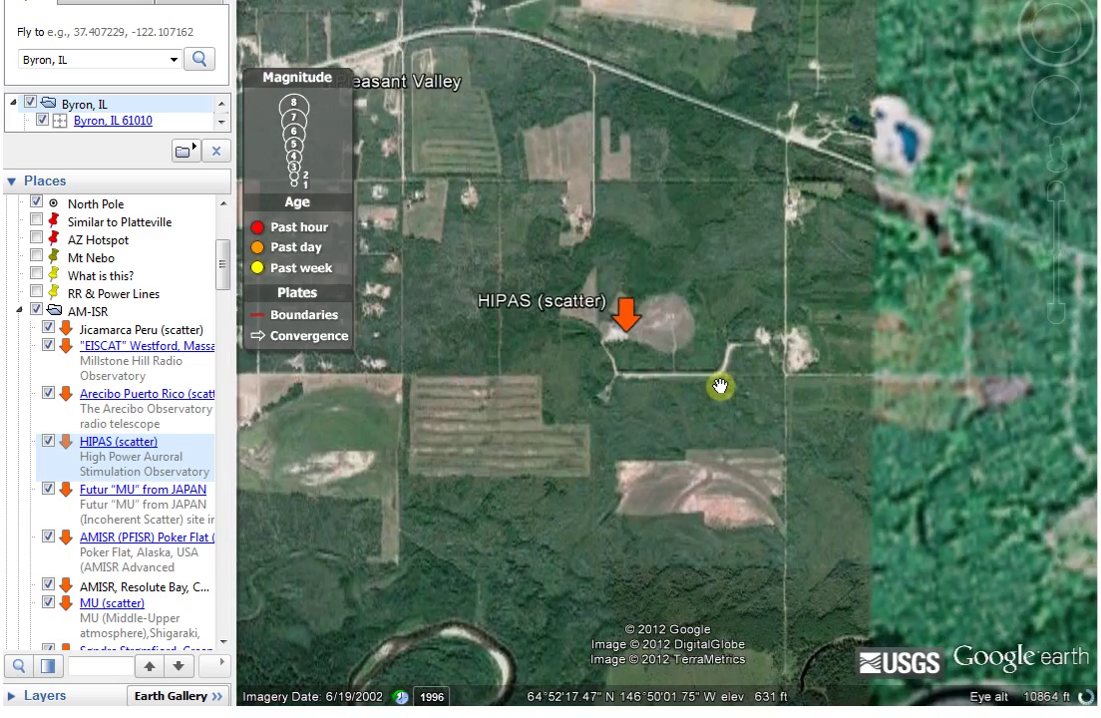
drag(673, 259, 844, 486)
scroll(845, 487, down, 3)
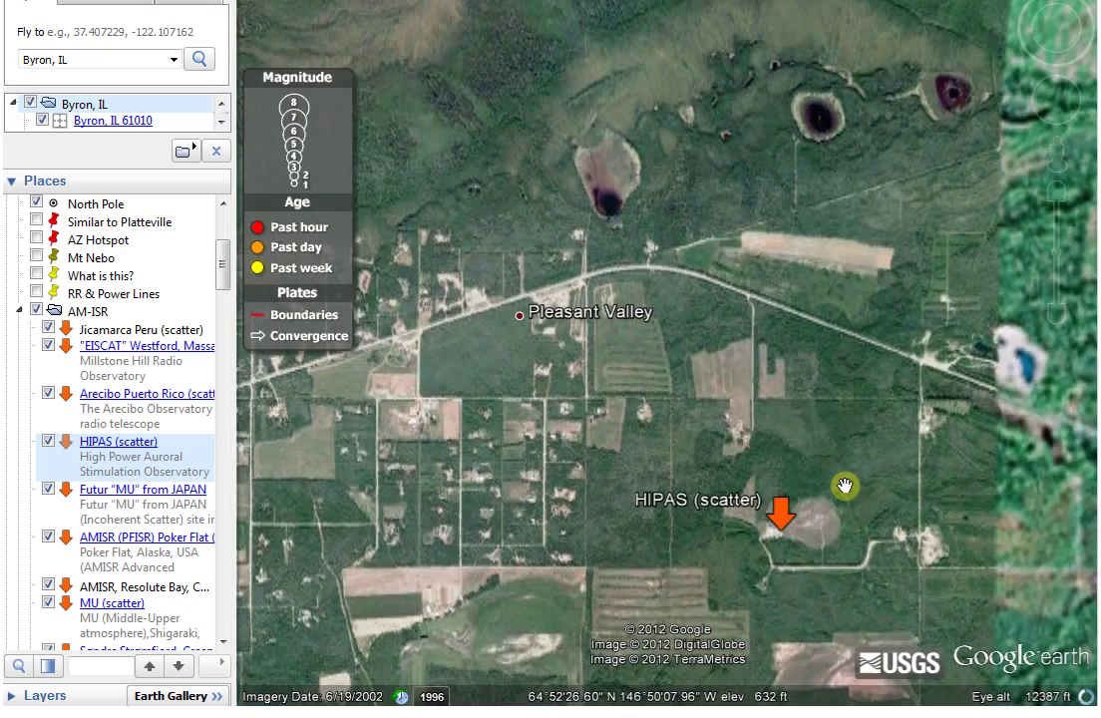
scroll(844, 487, down, 3)
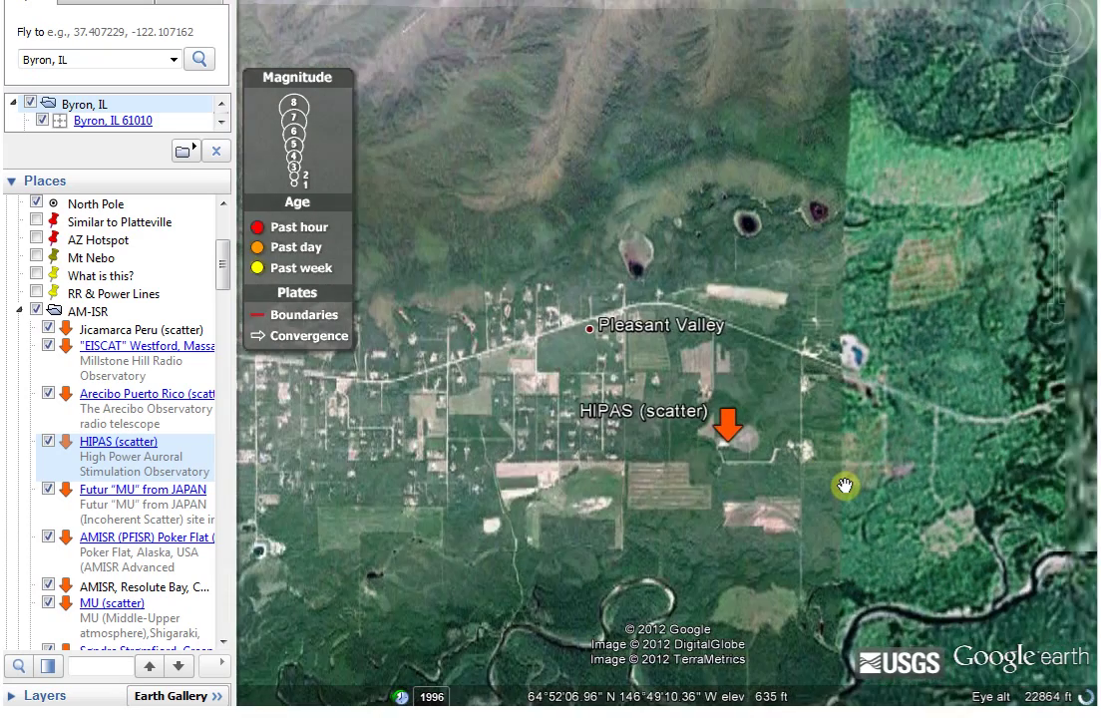
scroll(845, 487, down, 3)
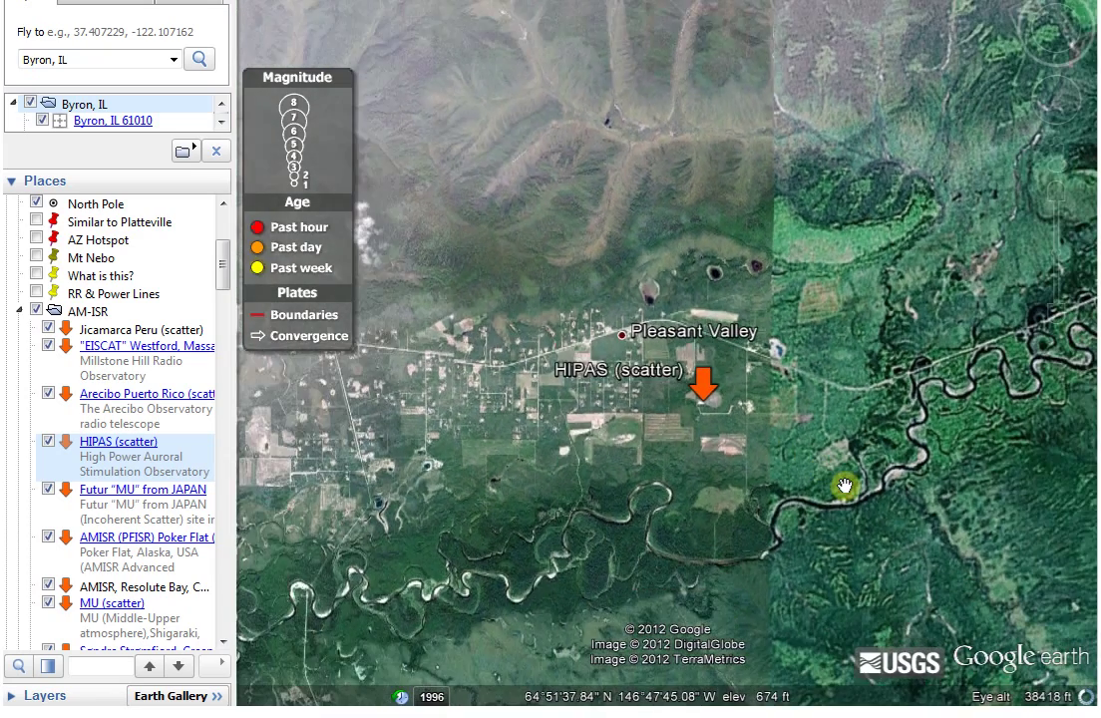
scroll(844, 486, down, 3)
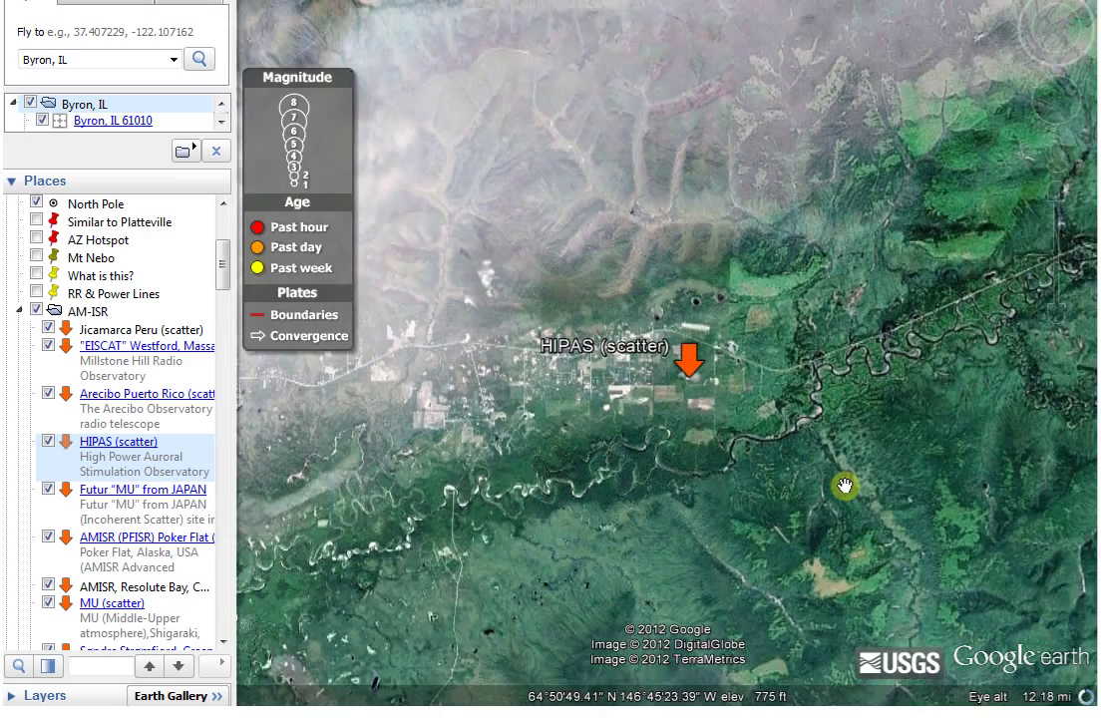
scroll(845, 486, down, 2)
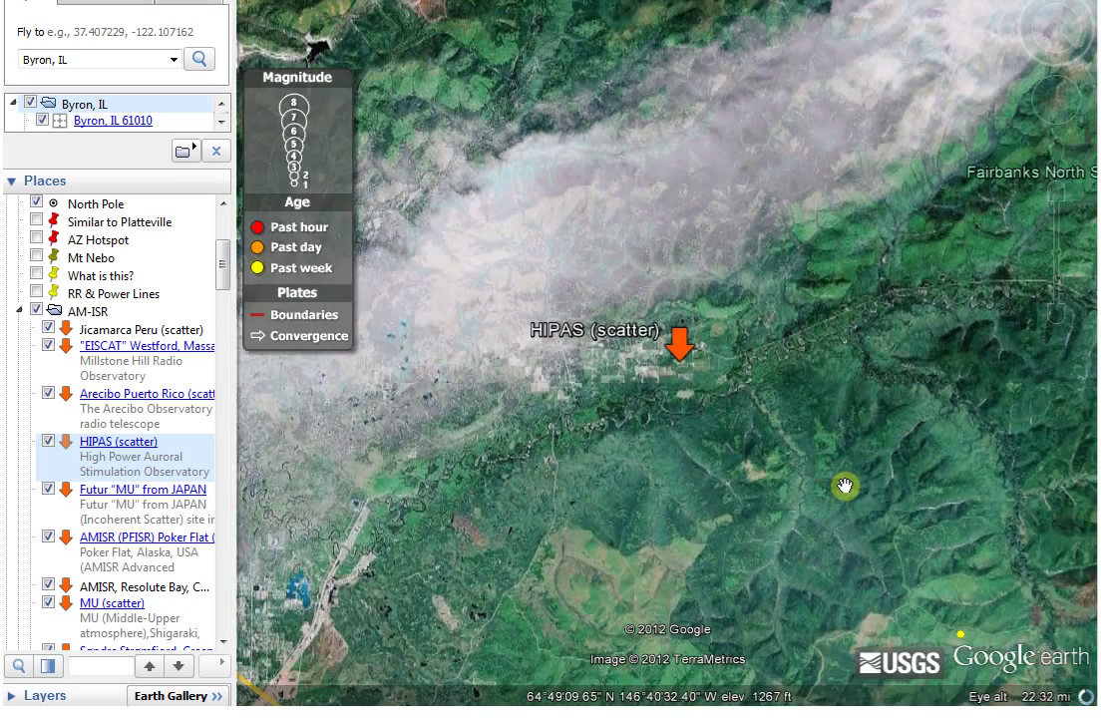
scroll(845, 486, down, 1)
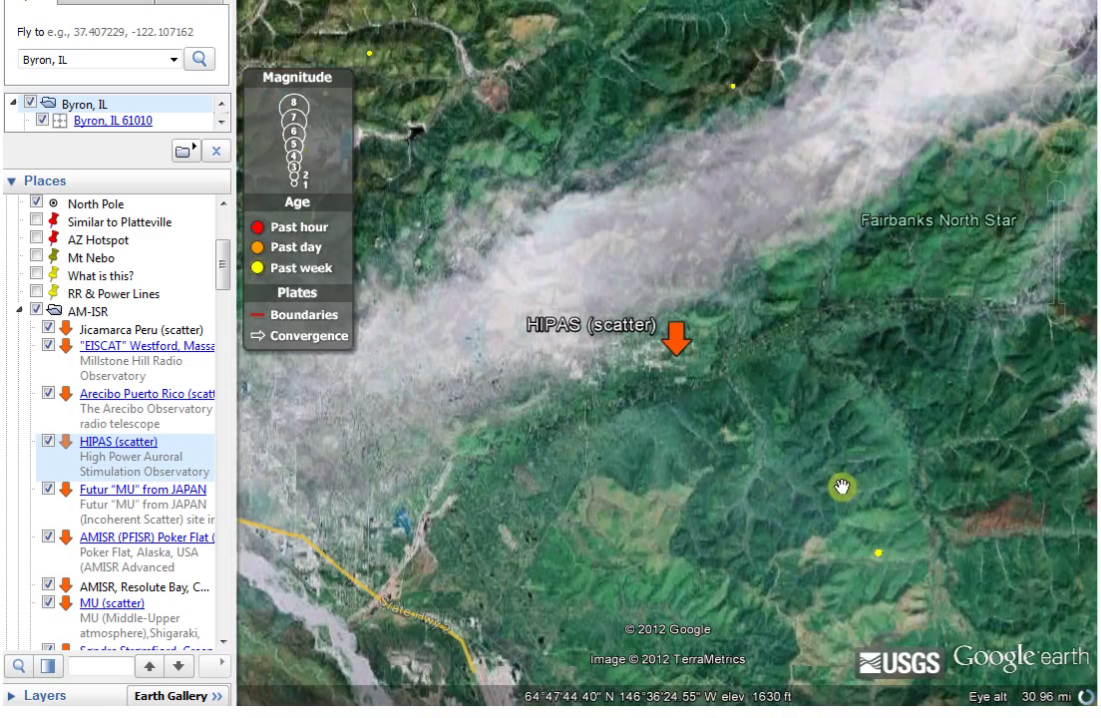
- Measure the straight-line distance in miles from the HIPAS site to the AMISR (PFISR) Poker Flat site
drag(567, 213, 667, 327)
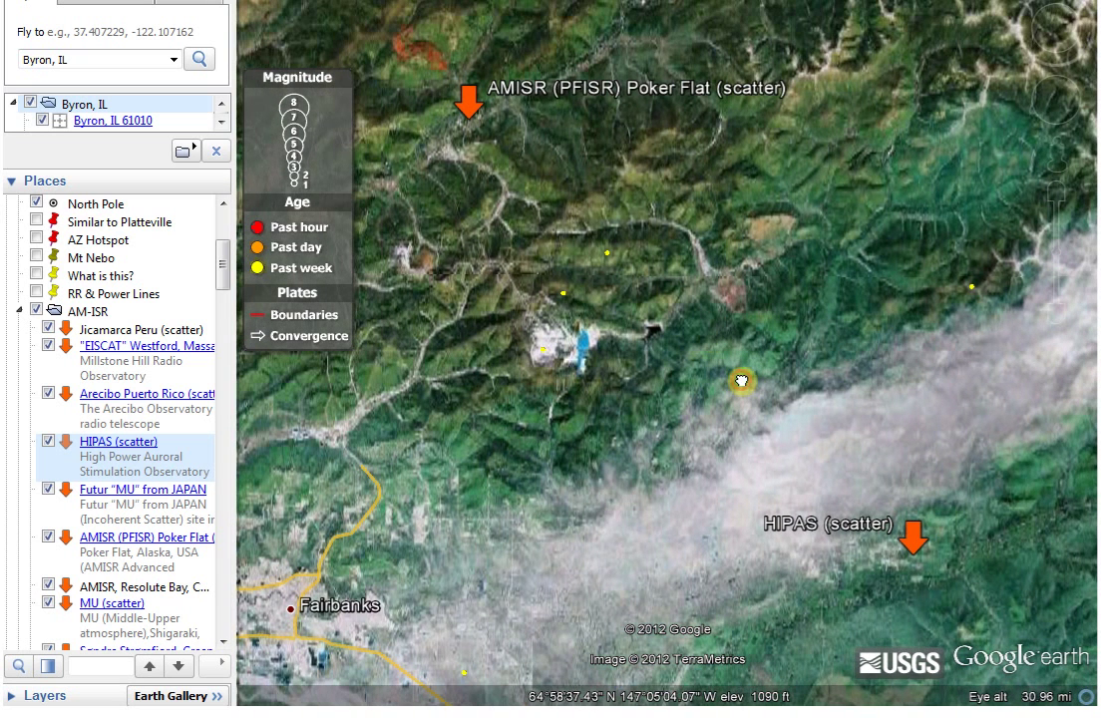
key(ctrl+alt+r)
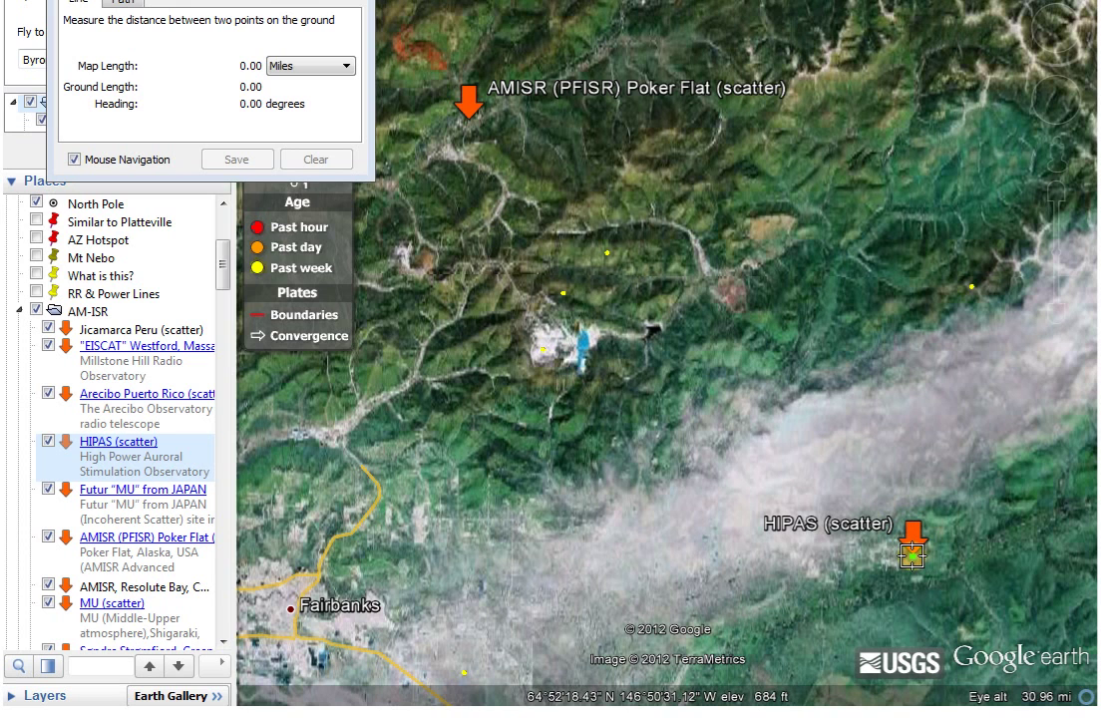
scroll(911, 555, up, 2)
click(912, 555)
click(575, 255)
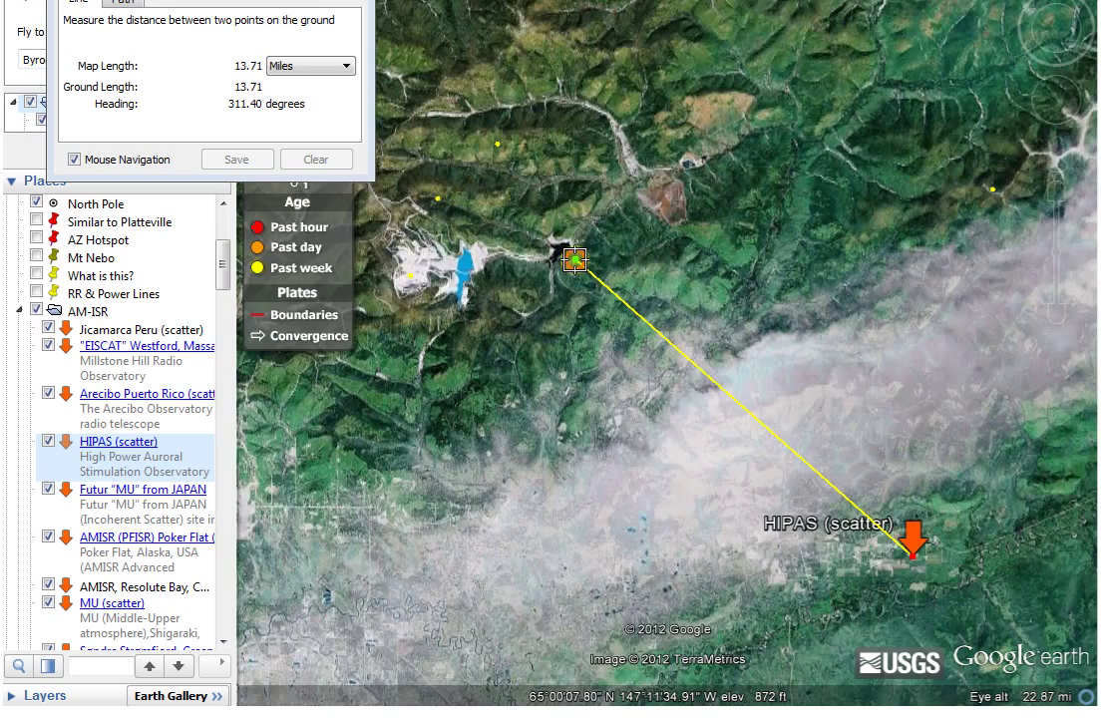
mouse_move(609, 276)
mouse_down()
mouse_move(658, 295)
mouse_move(781, 393)
mouse_move(725, 377)
mouse_move(606, 312)
mouse_move(443, 62)
mouse_move(559, 147)
mouse_move(626, 240)
mouse_move(444, 66)
mouse_up()
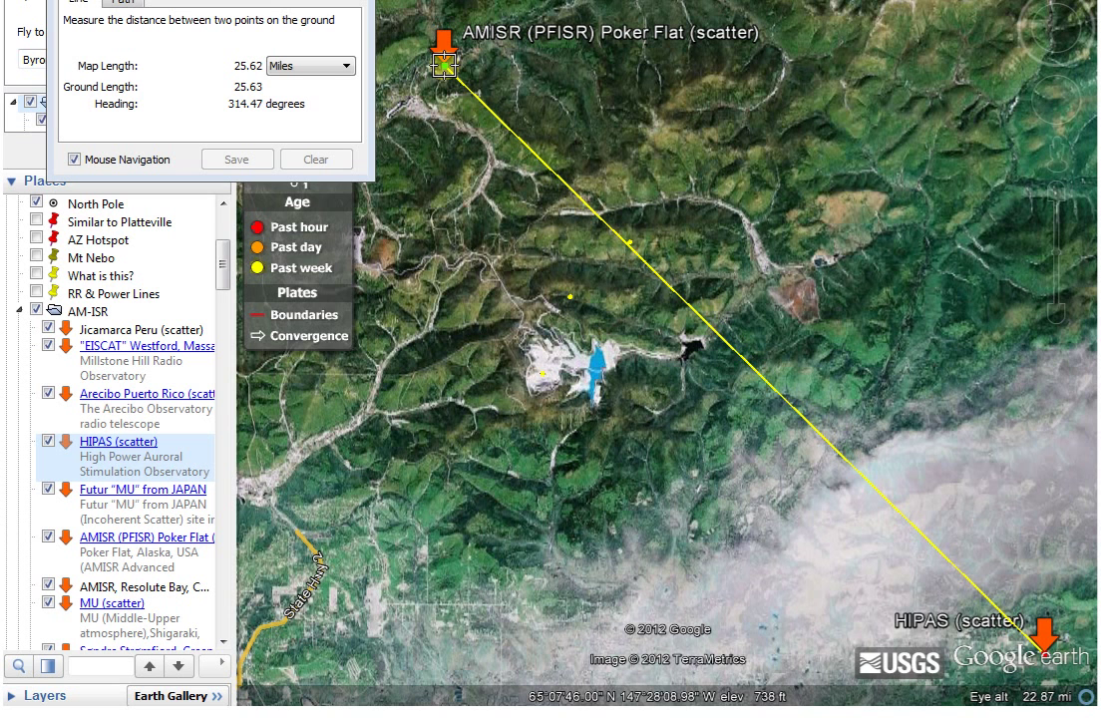
mouse_move(443, 66)
mouse_down()
mouse_move(553, 247)
mouse_move(403, 91)
mouse_up()
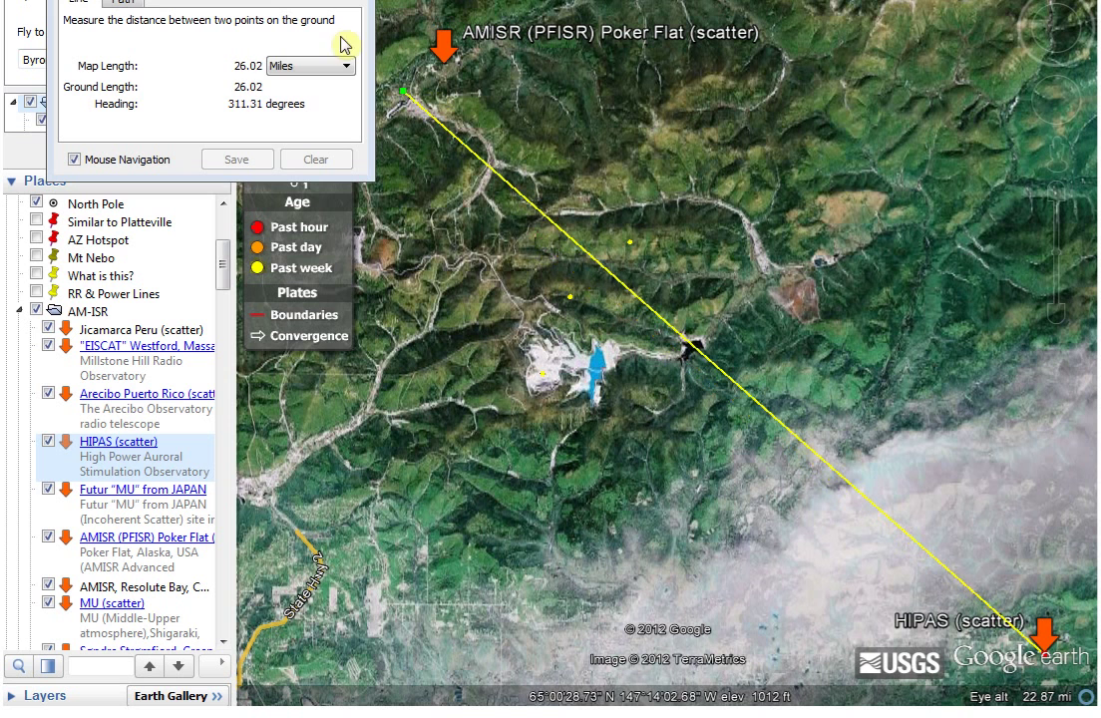
- Measure the distances from HIPAS to the past-week earthquake marker northwest of it and between the two markers nearest the open-pit site
click(317, 159)
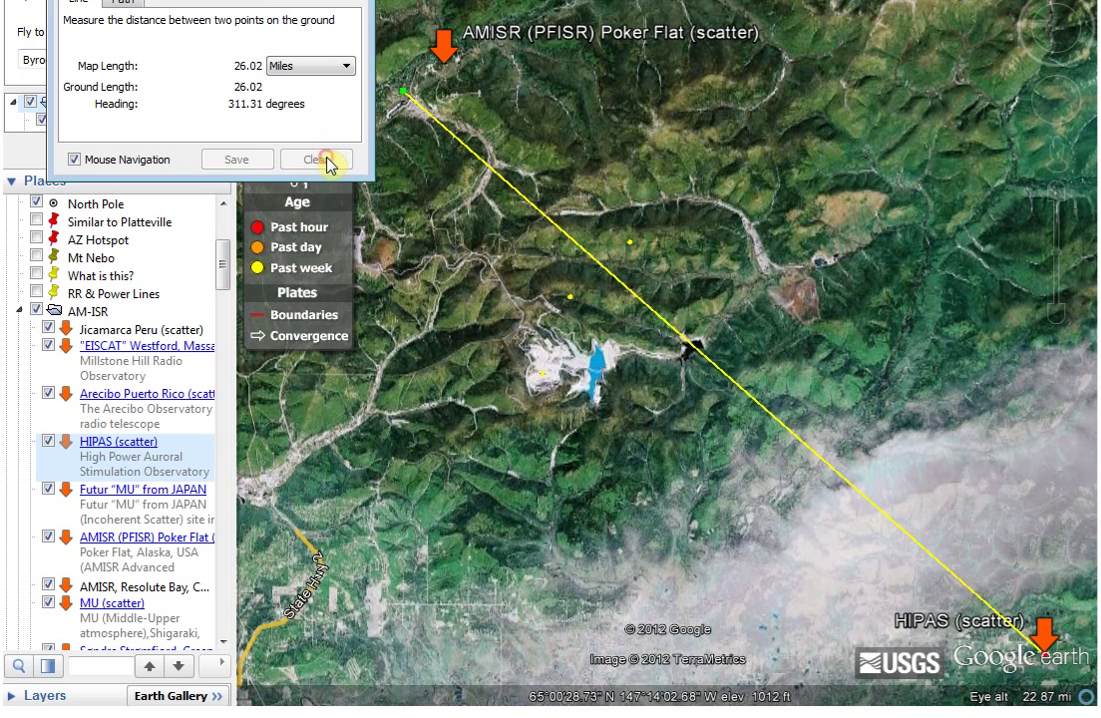
mouse_move(403, 91)
mouse_down()
mouse_move(761, 301)
mouse_move(679, 281)
mouse_move(628, 240)
mouse_up()
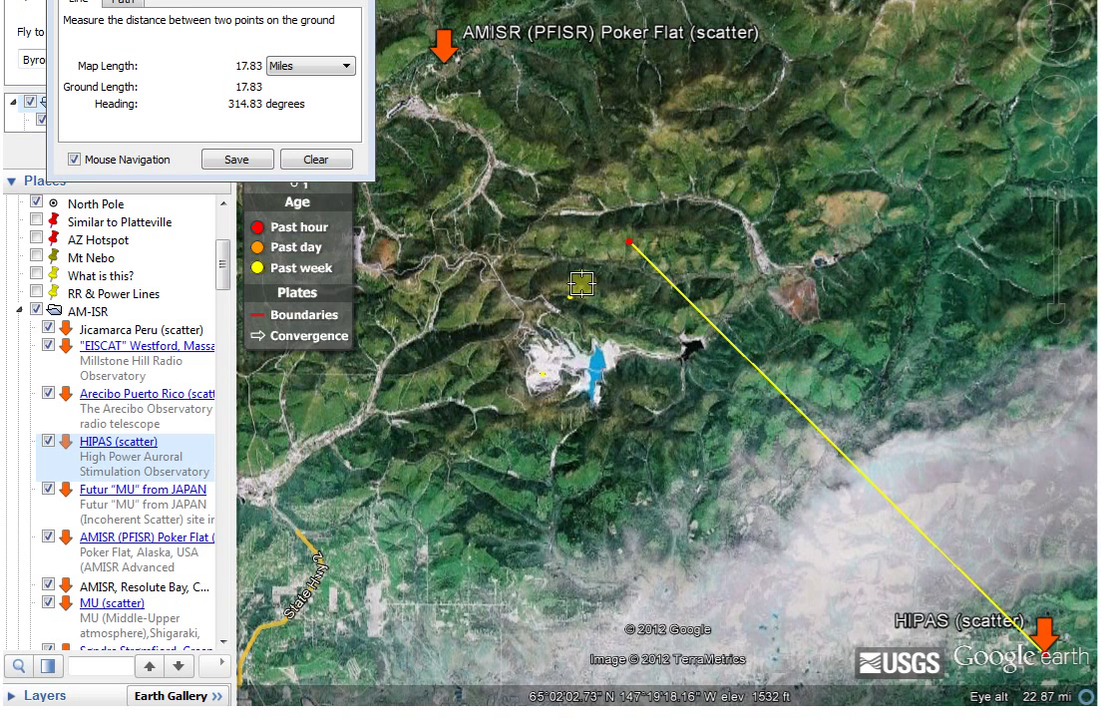
click(629, 243)
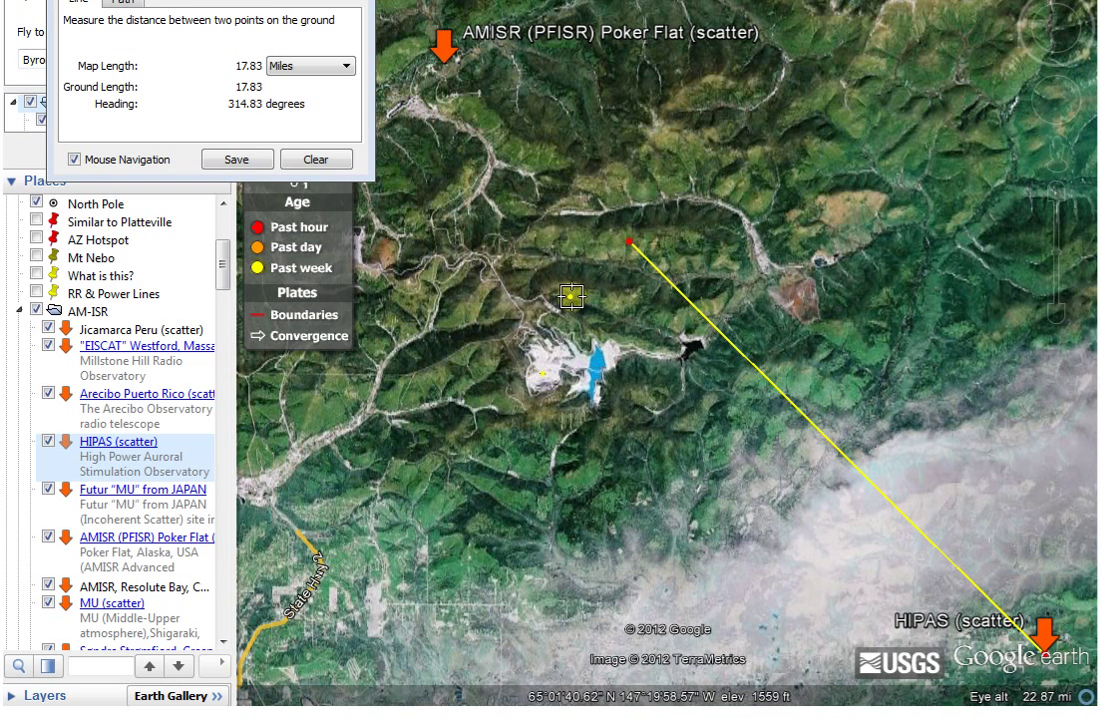
click(569, 296)
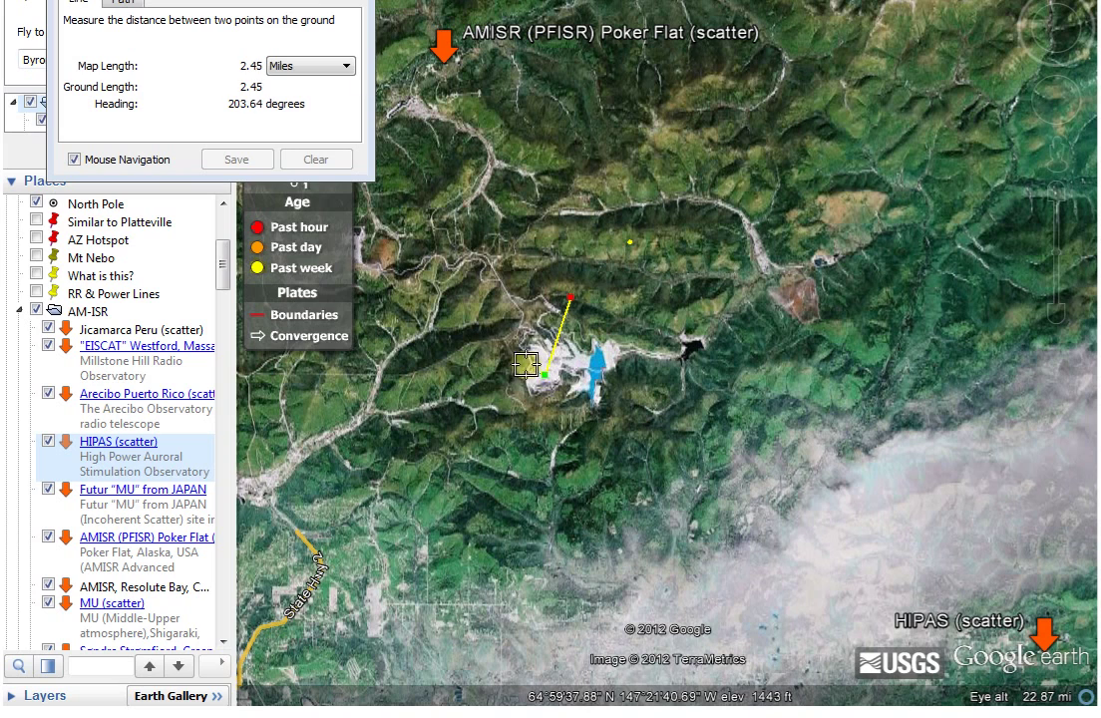
- End the distance measurement and examine the terraced open pit around the past-week earthquake marker southeast of Poker Flat
key(Escape)
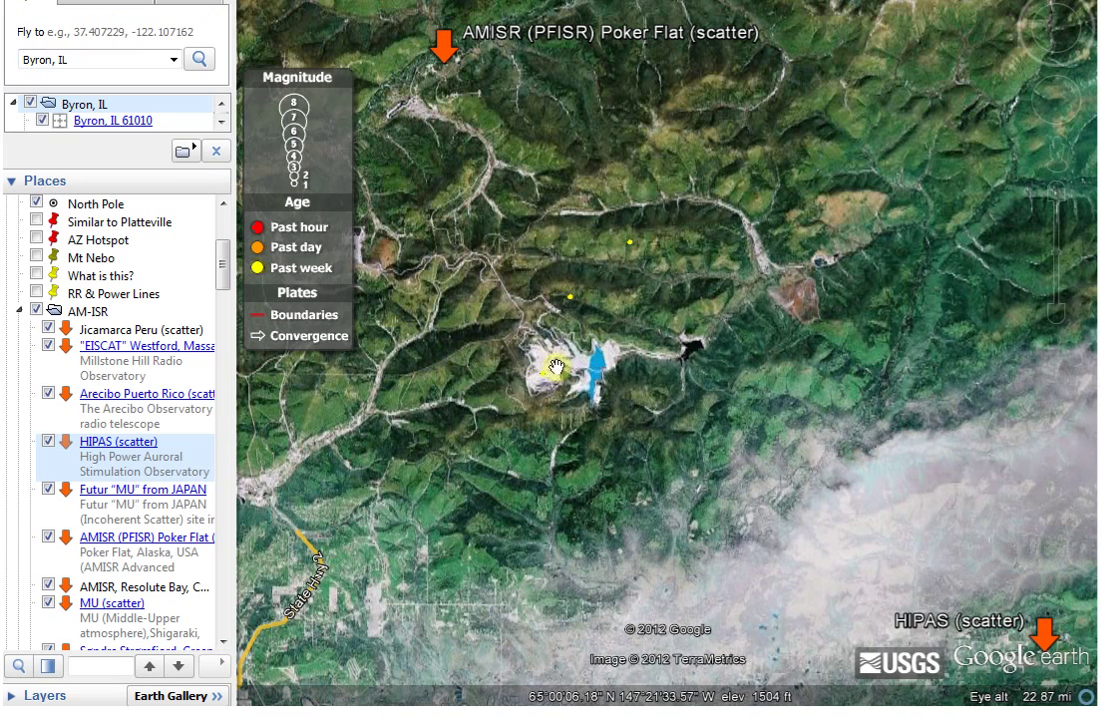
scroll(564, 370, up, 4)
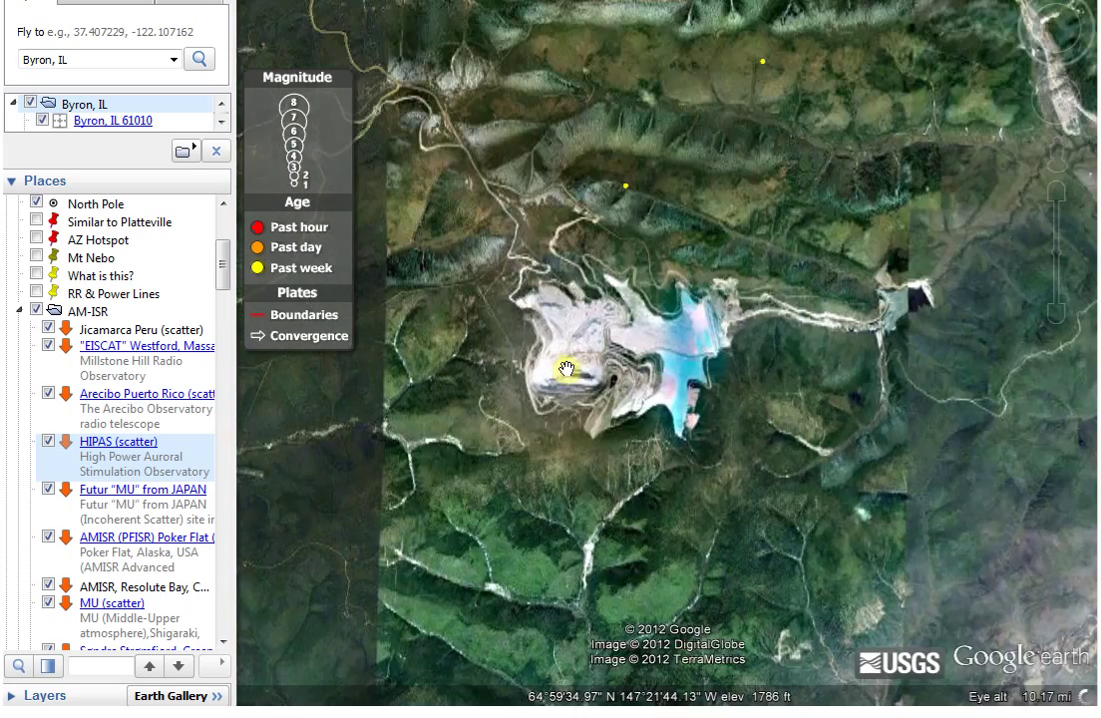
scroll(567, 369, up, 2)
drag(679, 528, 606, 465)
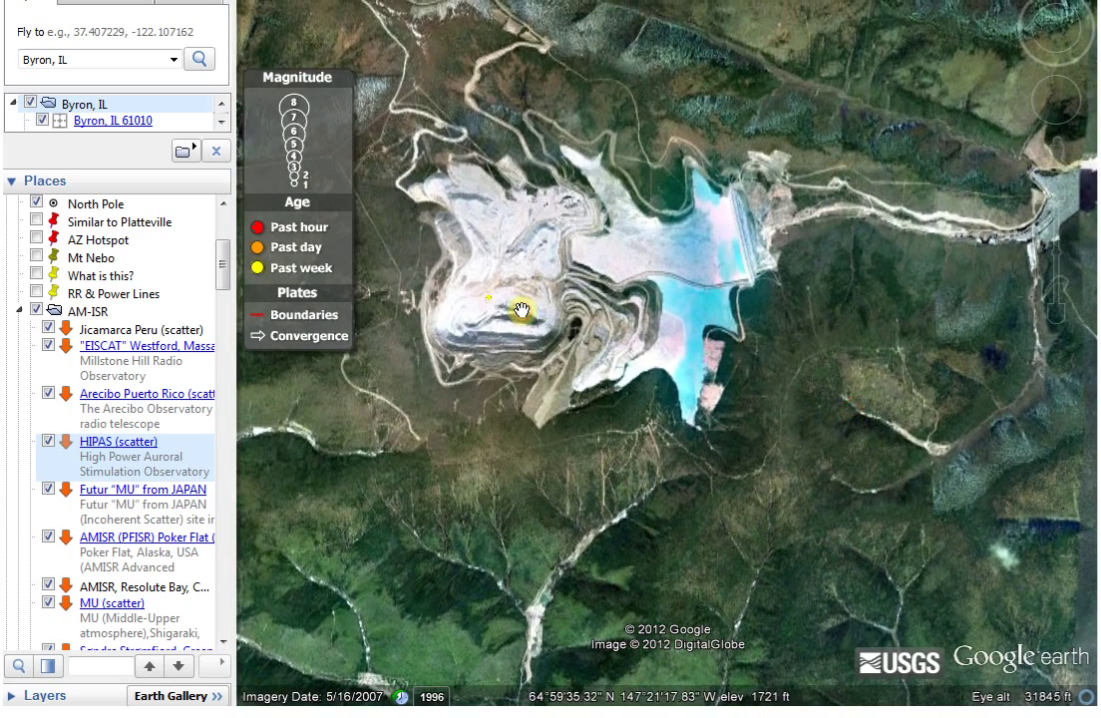
scroll(520, 312, up, 2)
scroll(522, 318, up, 2)
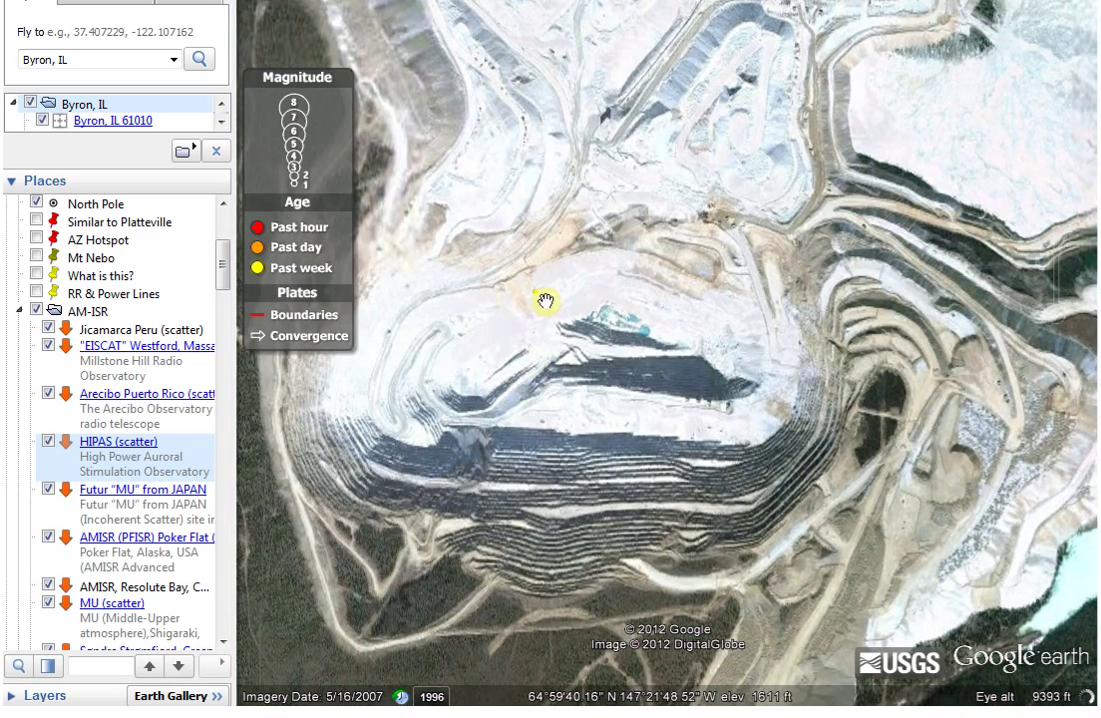
drag(502, 350, 591, 423)
- Examine the mine's processing plant, long buildings and vehicle lots north of the open pit
drag(642, 156, 559, 431)
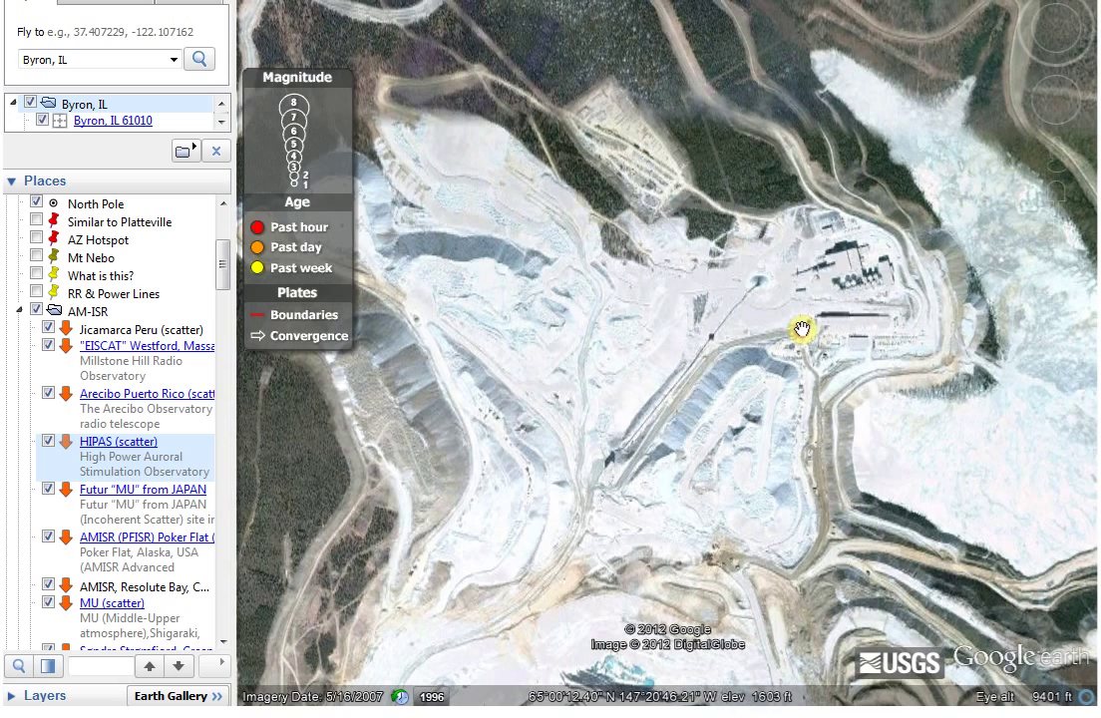
scroll(800, 329, up, 1)
scroll(801, 329, up, 2)
scroll(800, 328, up, 3)
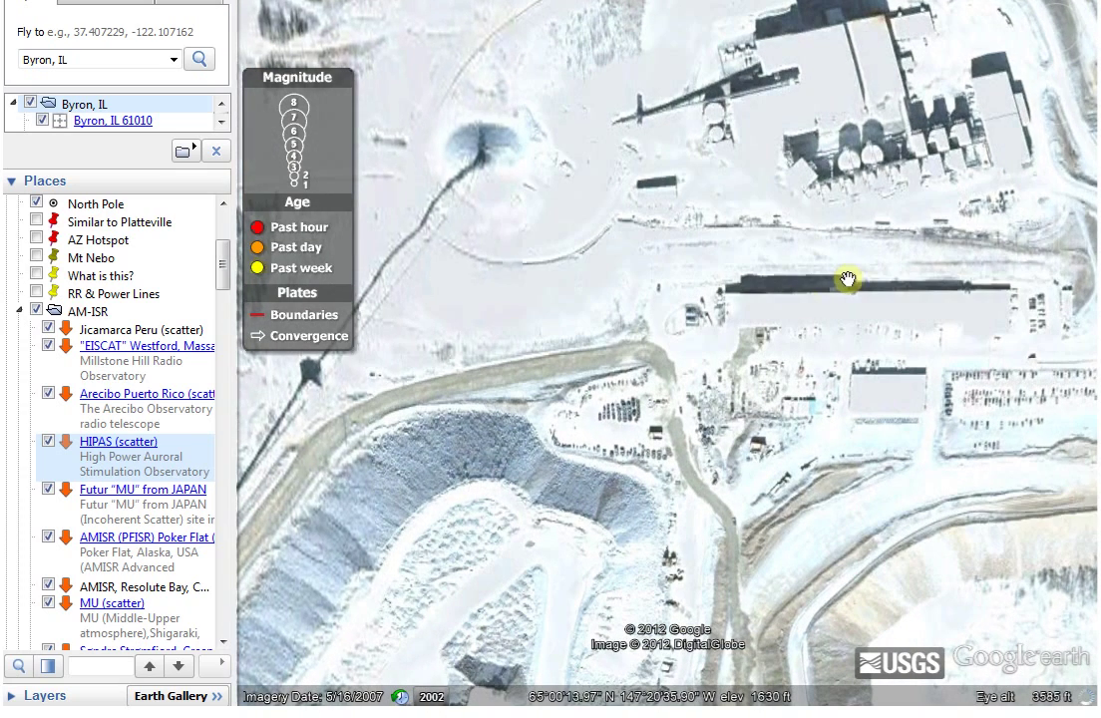
mouse_move(821, 454)
mouse_down()
mouse_move(686, 417)
mouse_move(658, 356)
mouse_up()
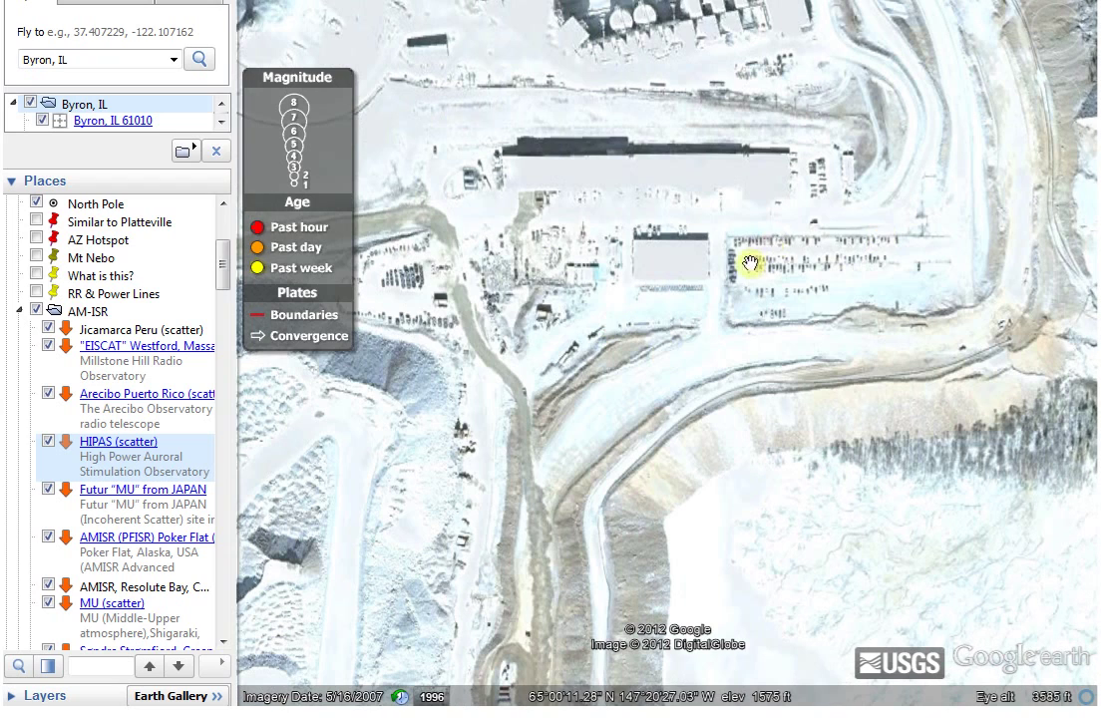
drag(419, 328, 511, 310)
- Trace the long conveyor line between the cone-shaped stockpile and the building at its southwestern end
drag(433, 397, 746, 289)
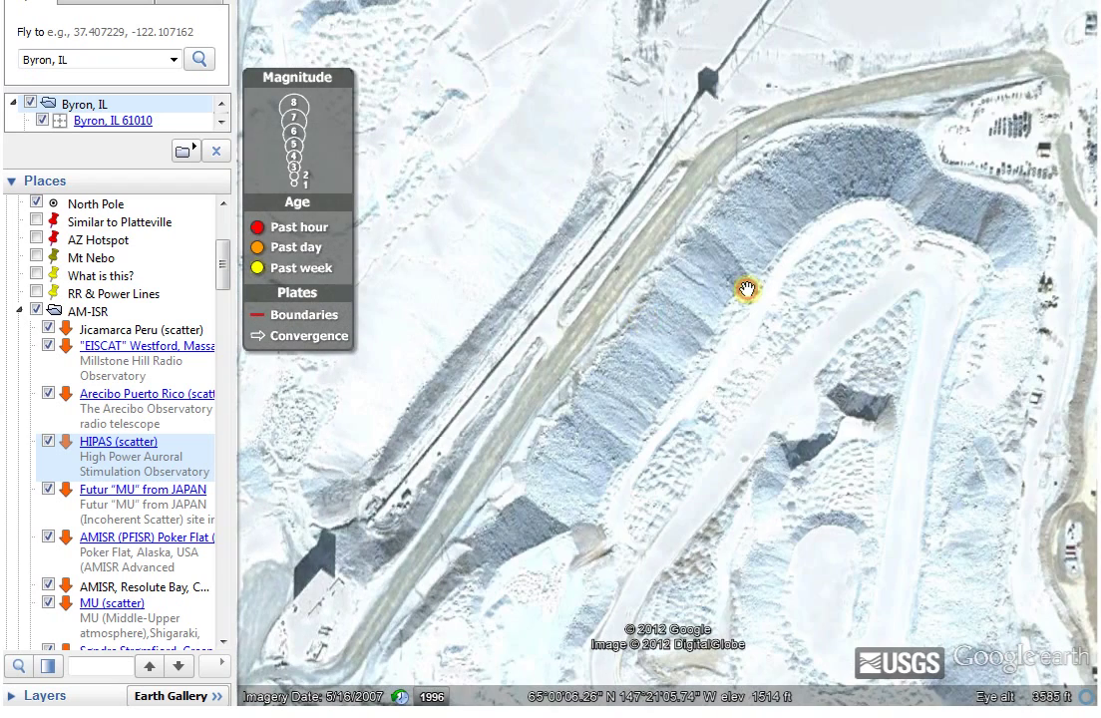
drag(738, 162, 597, 423)
drag(722, 189, 696, 311)
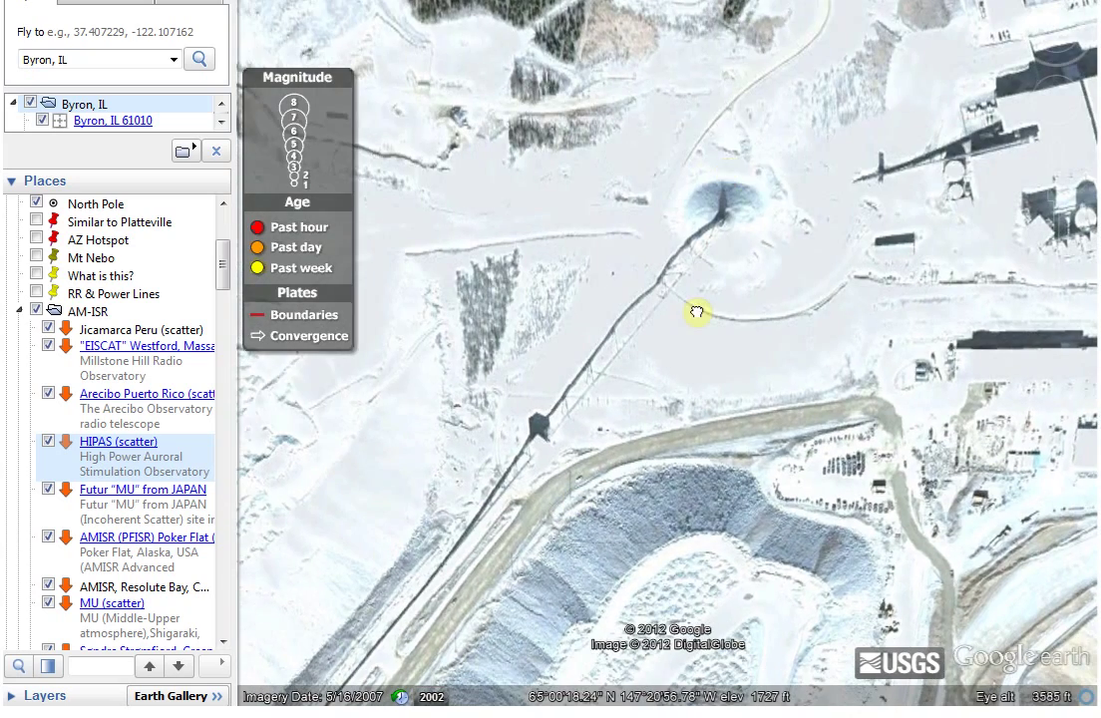
drag(487, 519, 609, 346)
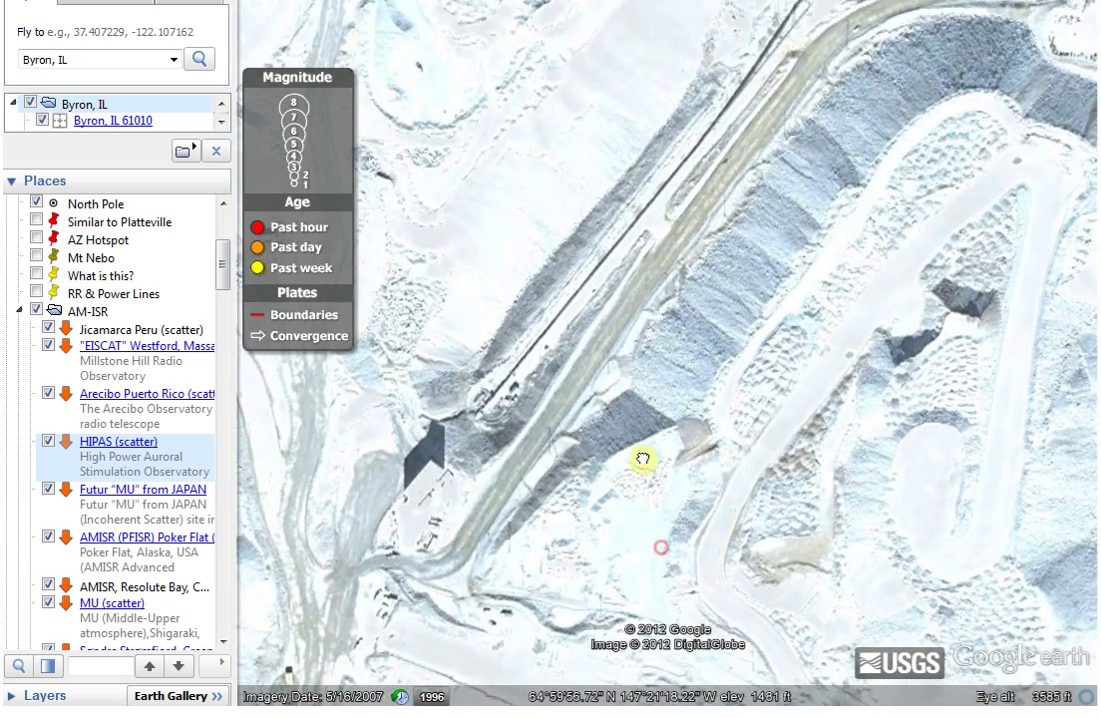
- Examine the isolated patch of trees and the haul roads just east of the terraced pit
drag(644, 460, 584, 167)
drag(771, 445, 639, 187)
drag(889, 365, 629, 143)
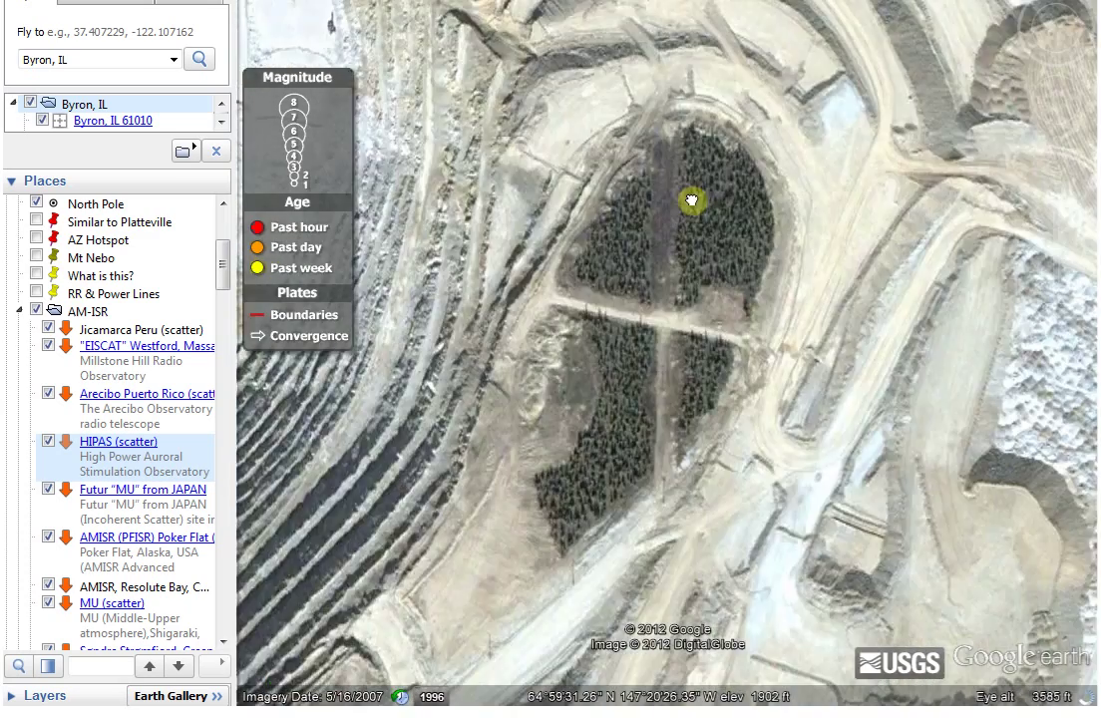
drag(859, 446, 719, 173)
scroll(671, 429, down, 3)
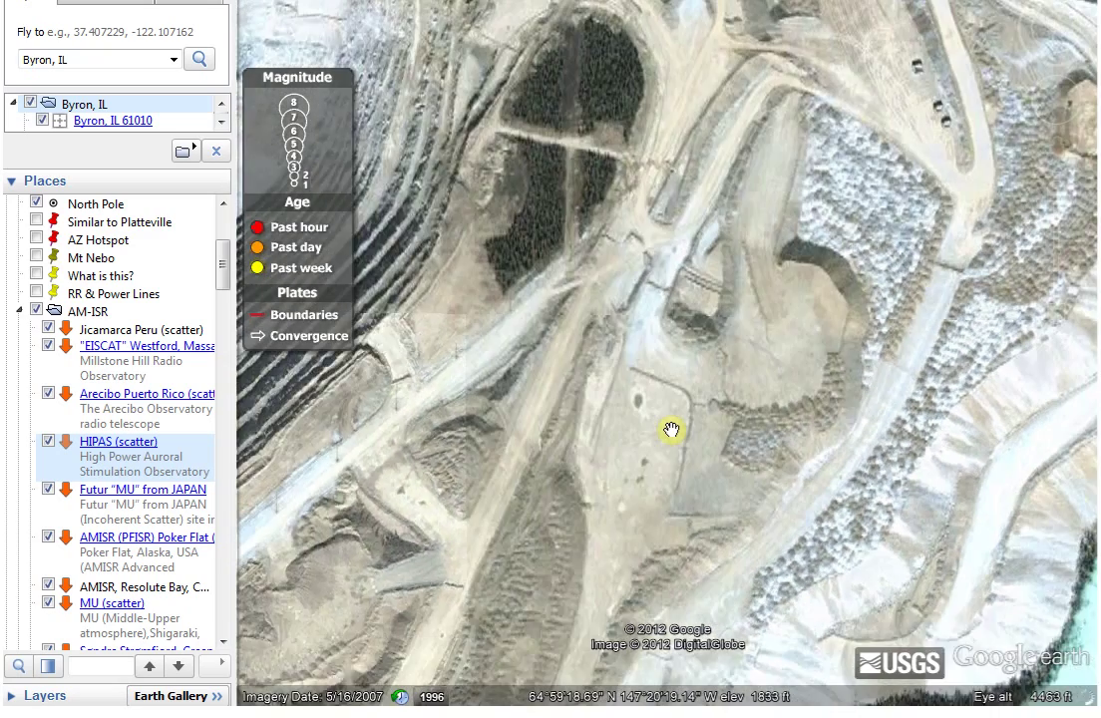
- Examine the mine's surroundings out to the wider region containing the Poker Flat and HIPAS sites, Fairbanks and the earthquake markers
scroll(671, 430, down, 3)
scroll(671, 429, down, 3)
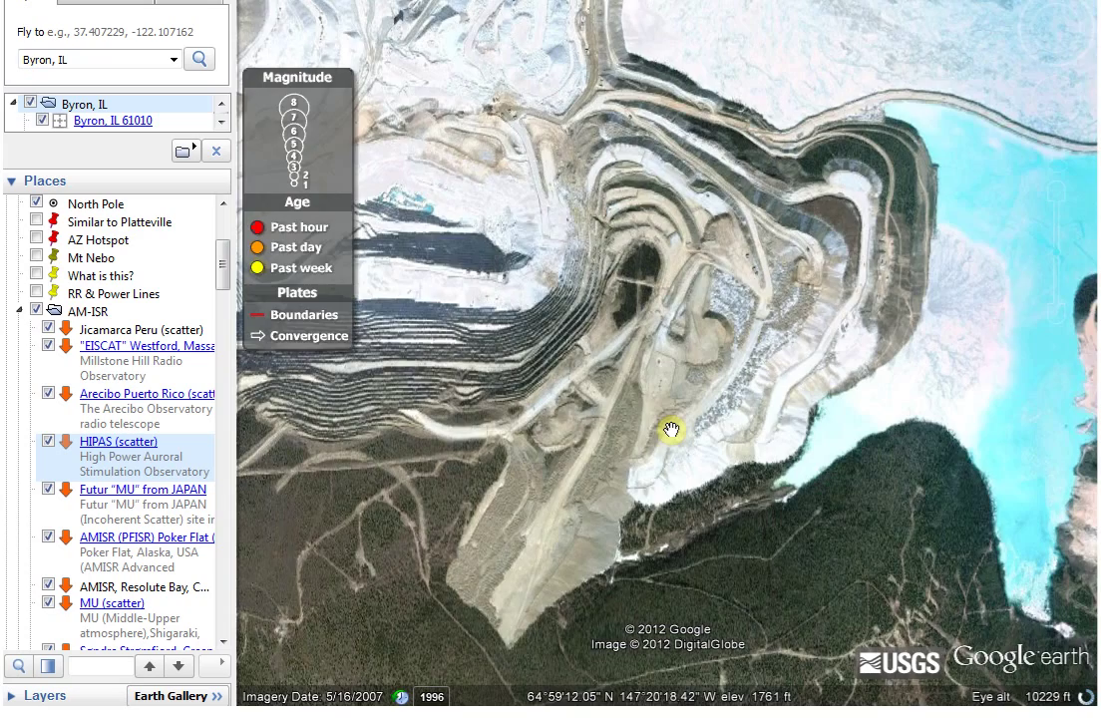
scroll(671, 430, down, 3)
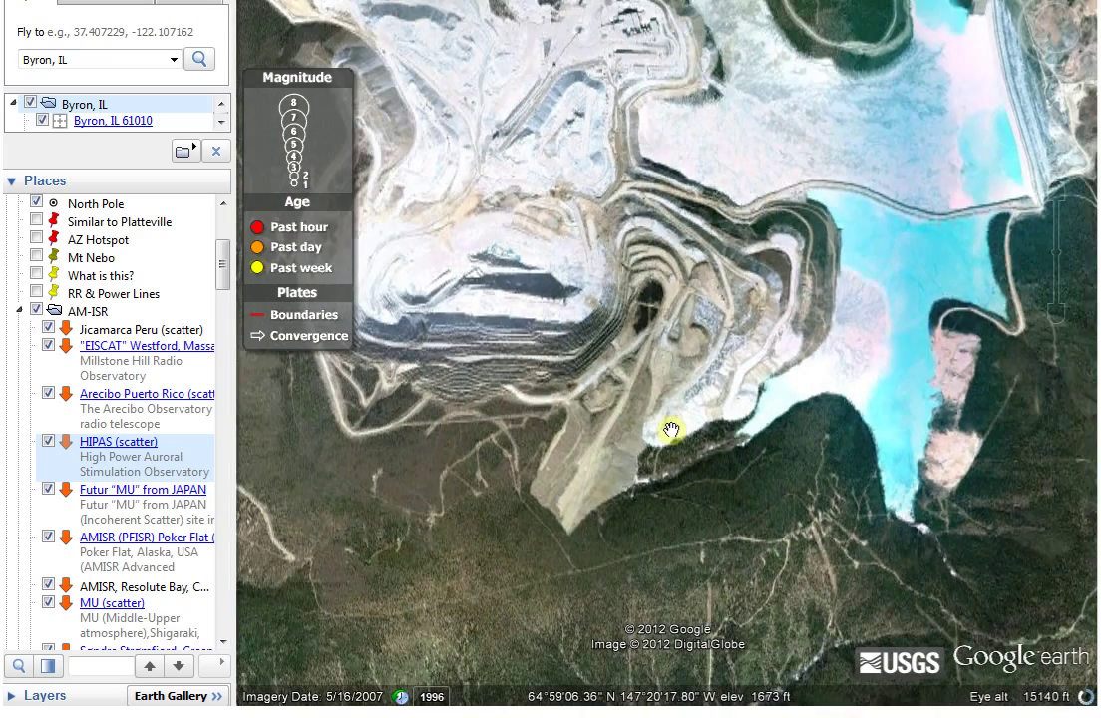
scroll(671, 429, down, 3)
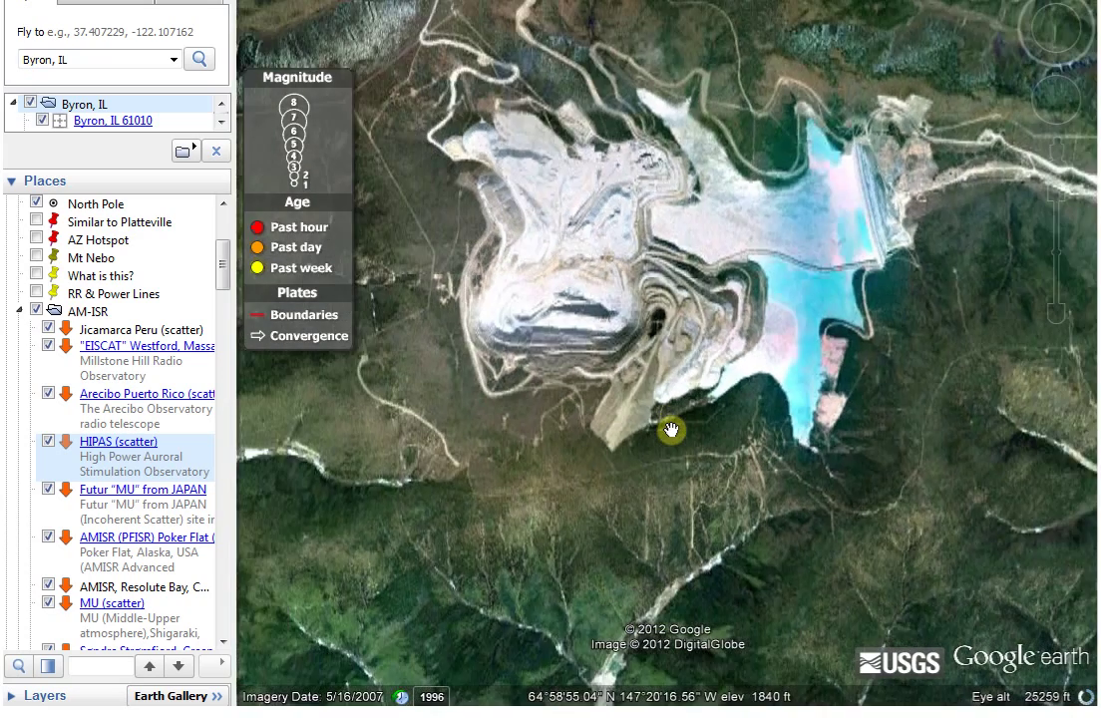
scroll(671, 430, down, 3)
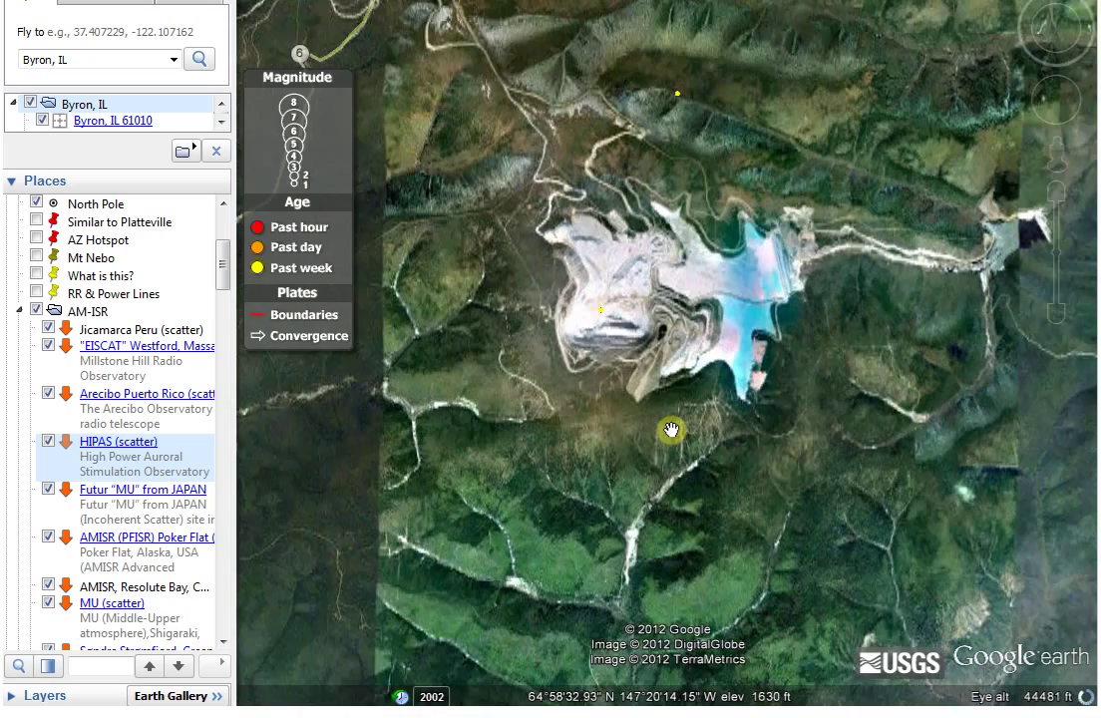
scroll(671, 430, down, 3)
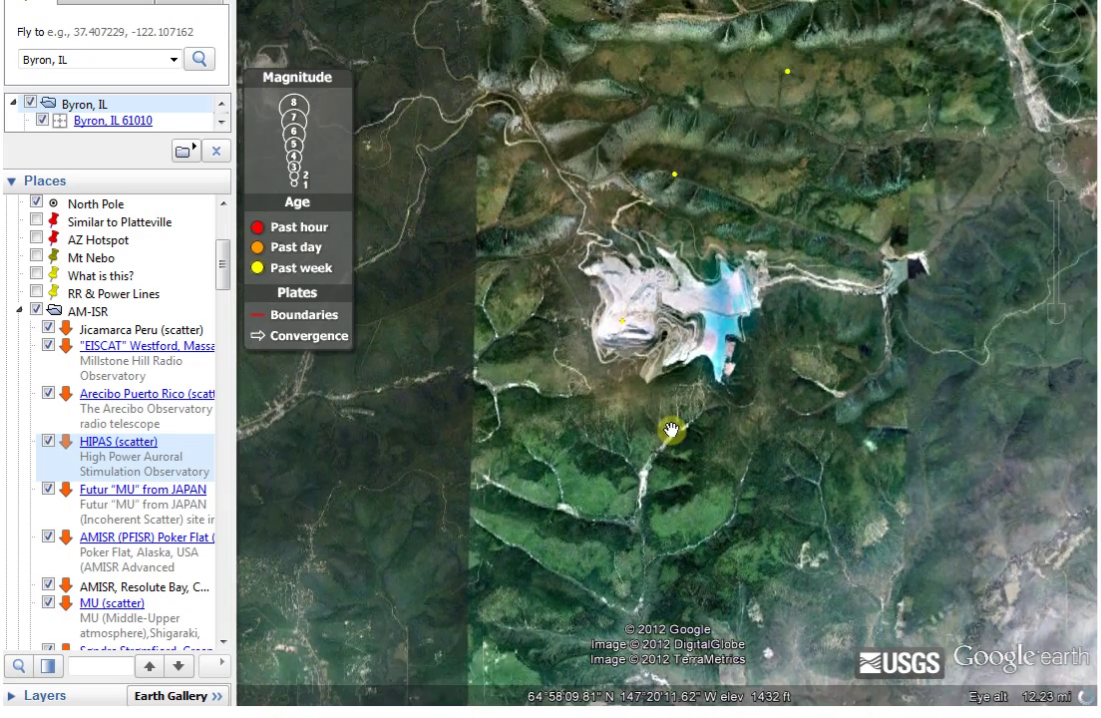
scroll(671, 430, down, 3)
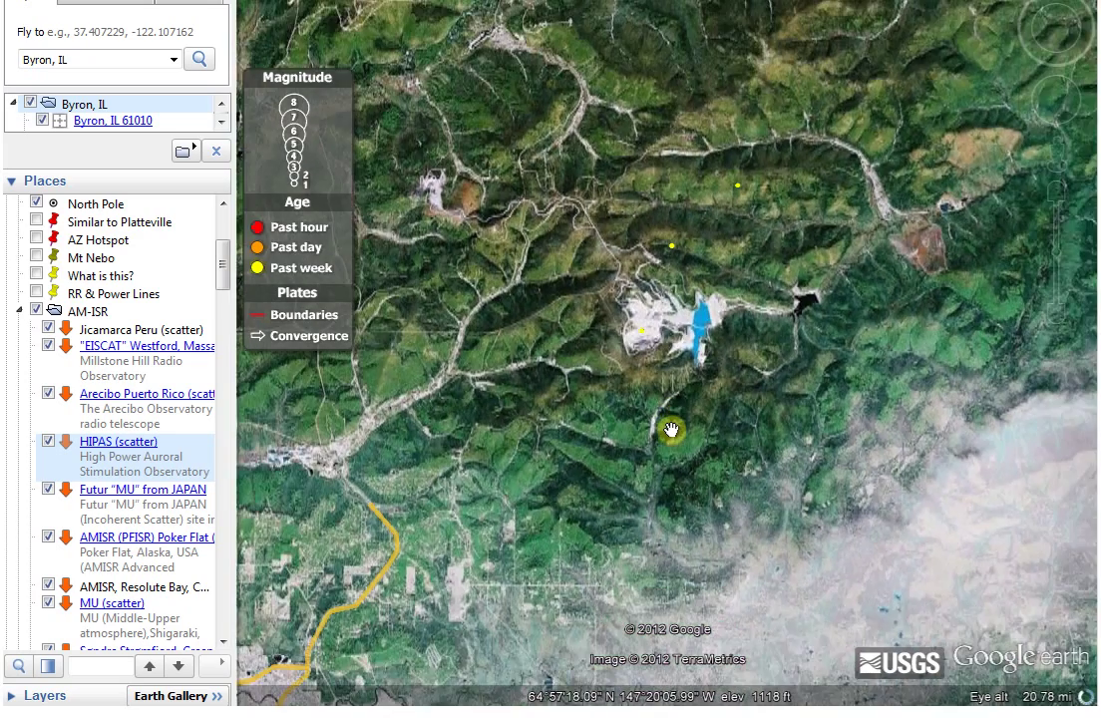
scroll(671, 429, down, 3)
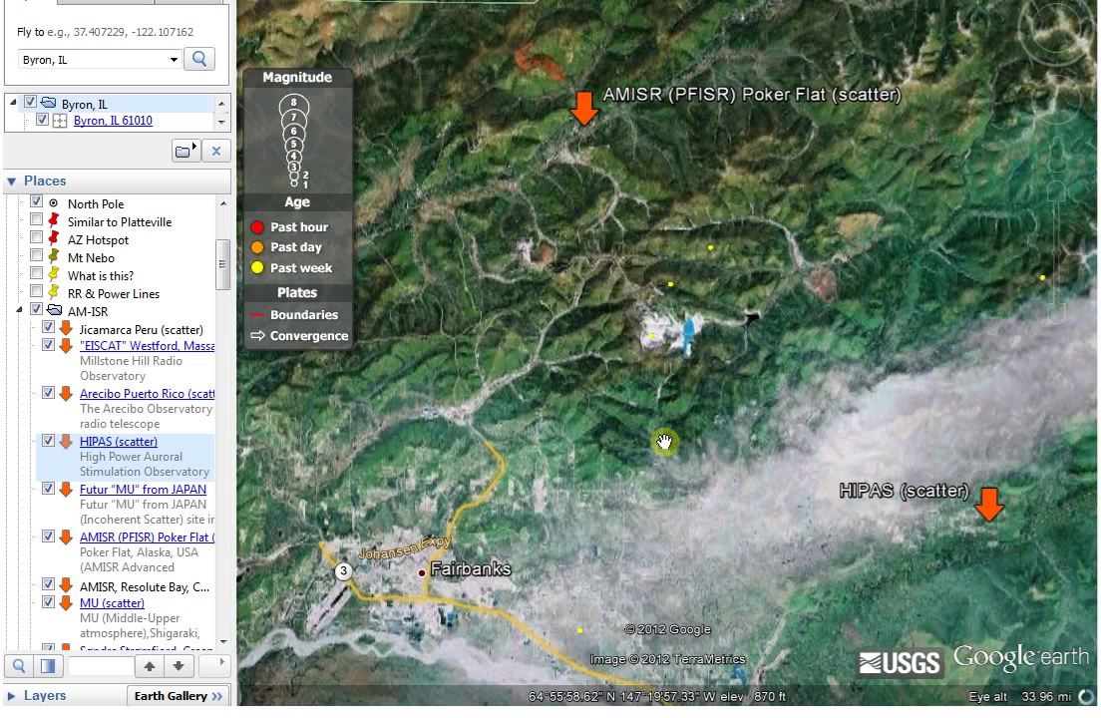